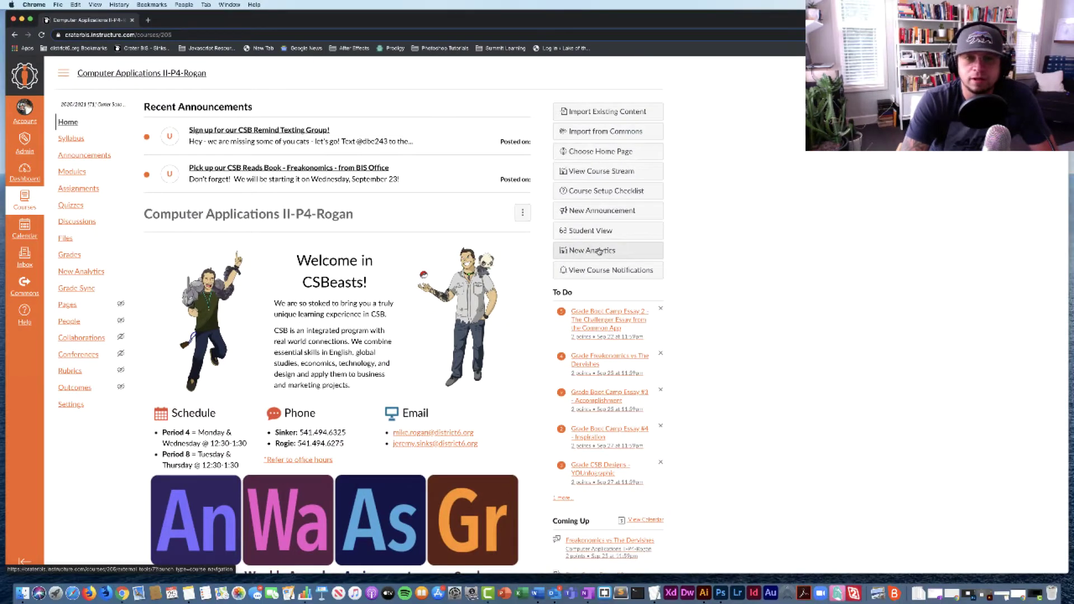
# Step: Open New Analytics for the course and check which sections, students and assignments can be added to the grade chart
pyautogui.click(599, 250)
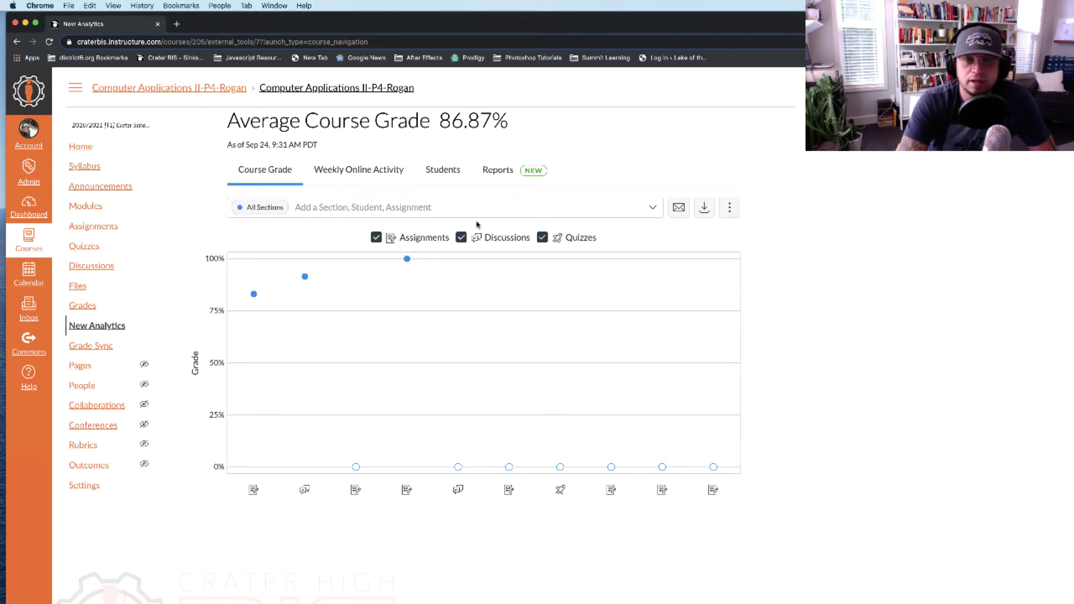
pyautogui.click(653, 207)
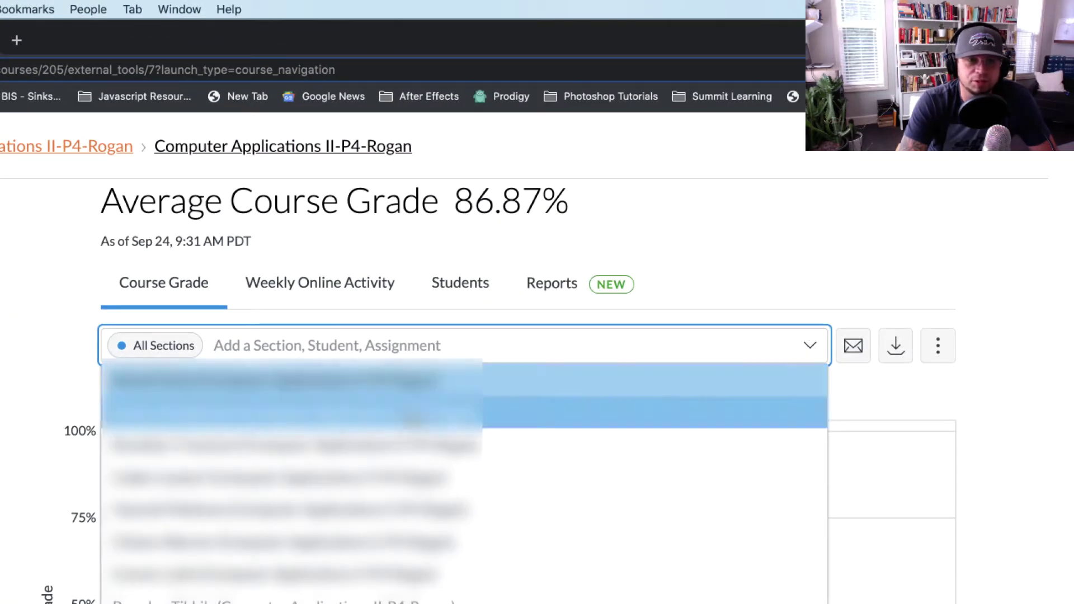
pyautogui.click(624, 342)
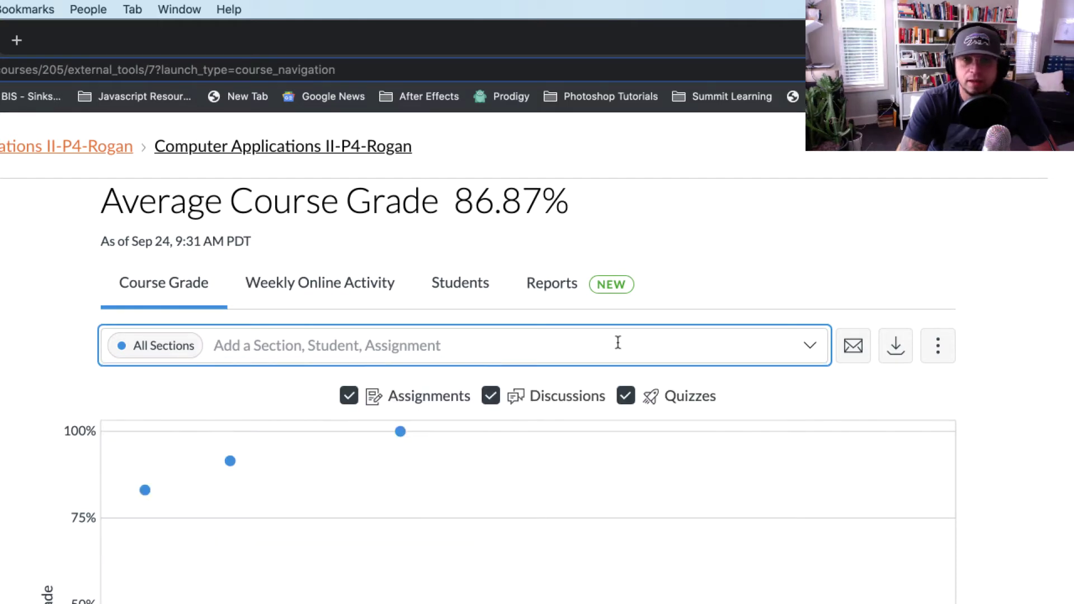
# Step: Review the Missing, Late and Score Range options for messaging students, and close the message form without sending
pyautogui.click(854, 347)
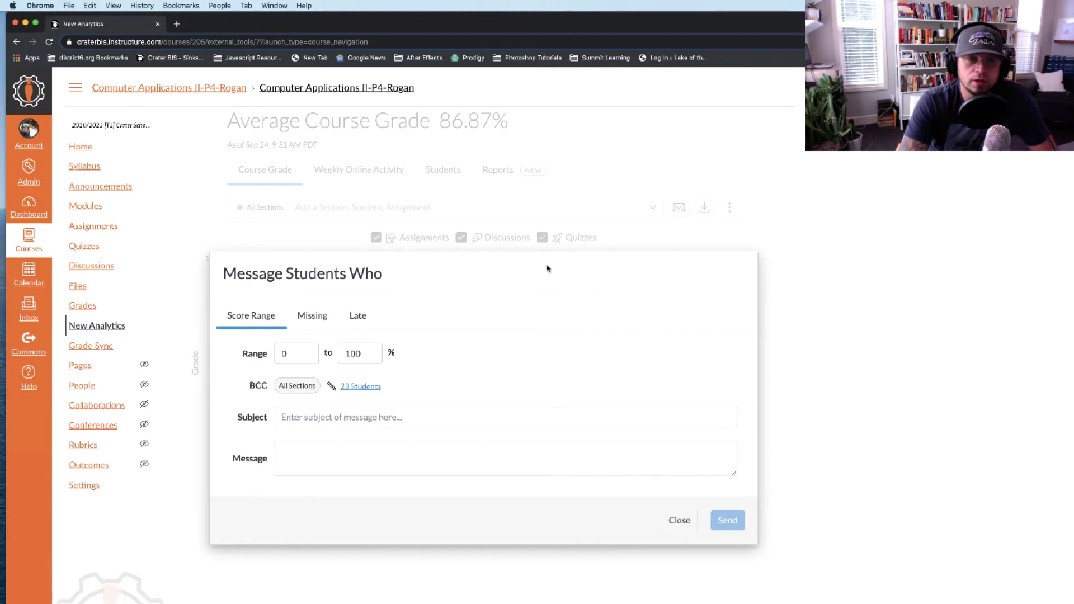
pyautogui.moveTo(547, 268); pyautogui.dragTo(623, 214)
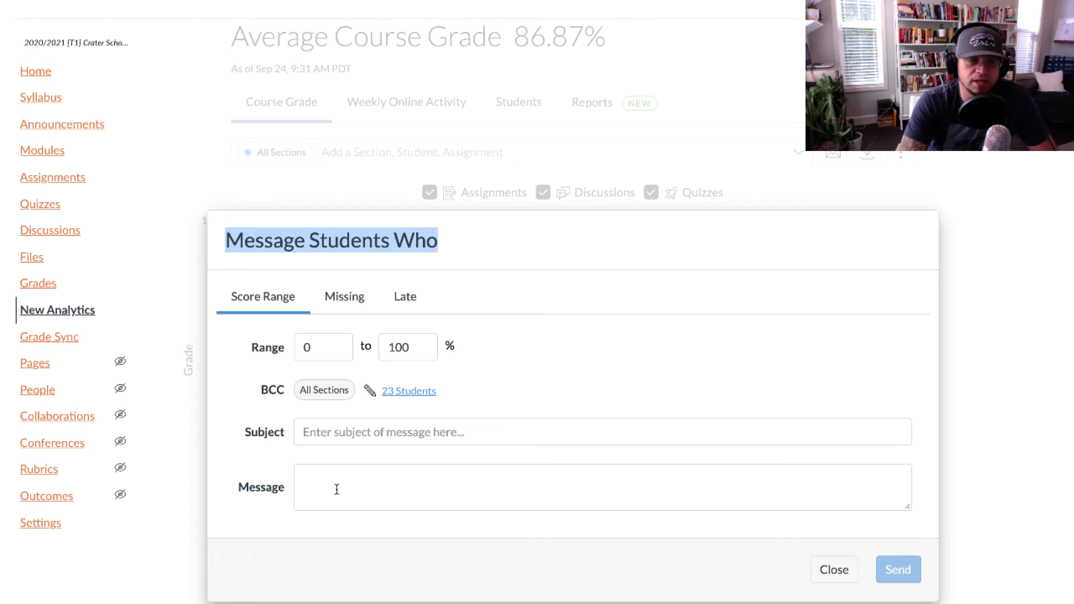
pyautogui.click(346, 300)
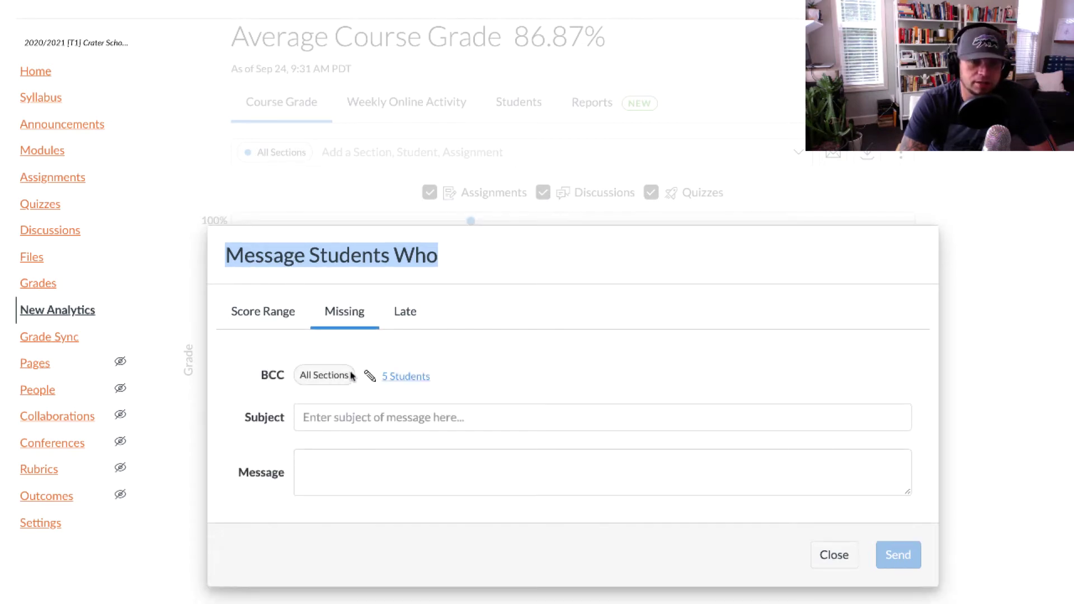
pyautogui.click(405, 315)
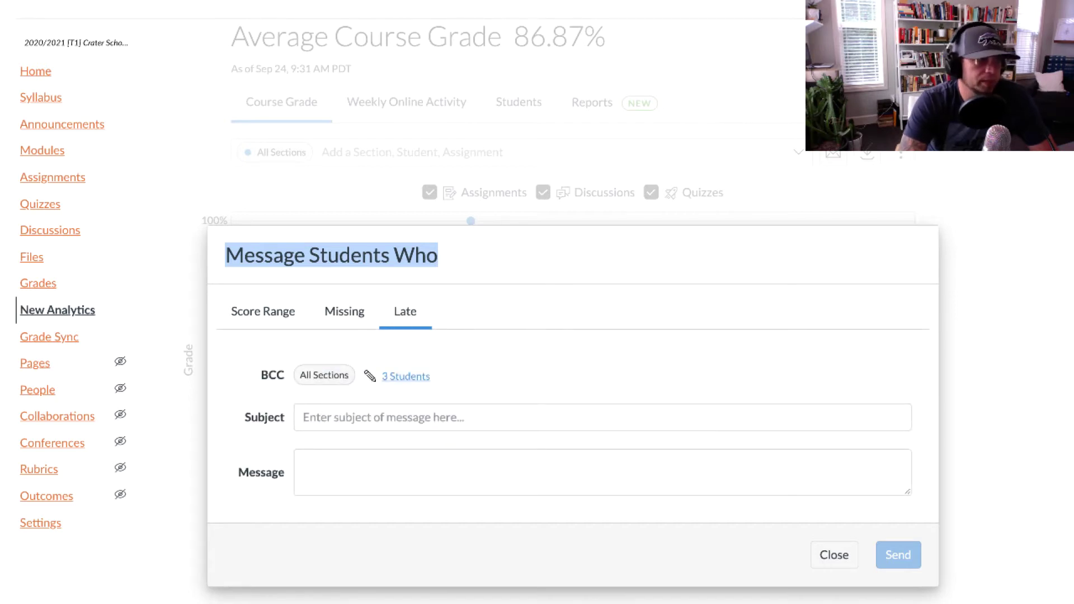
pyautogui.click(259, 313)
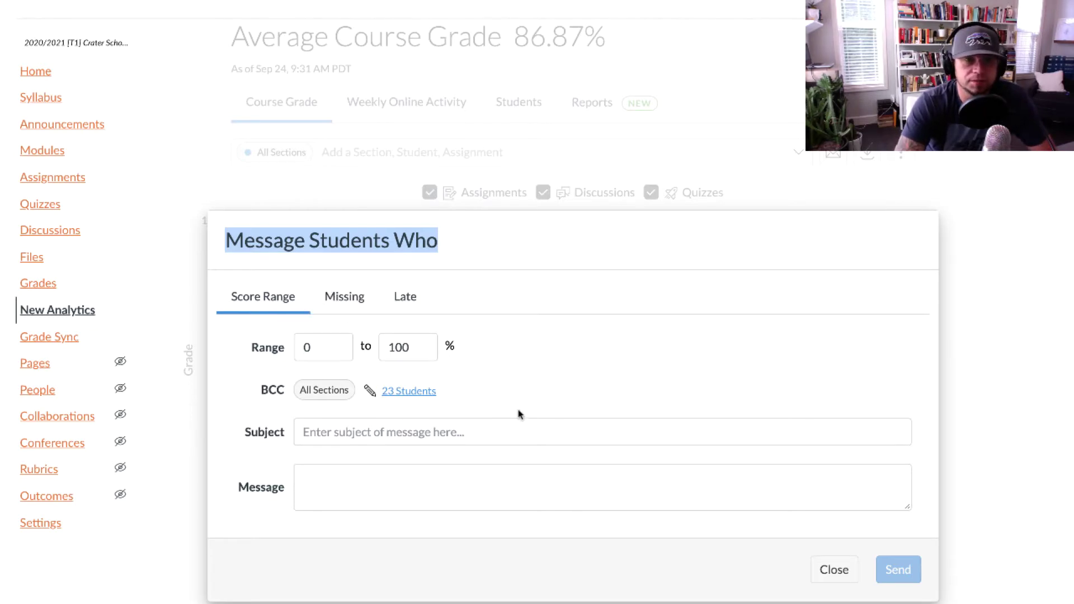
pyautogui.click(833, 569)
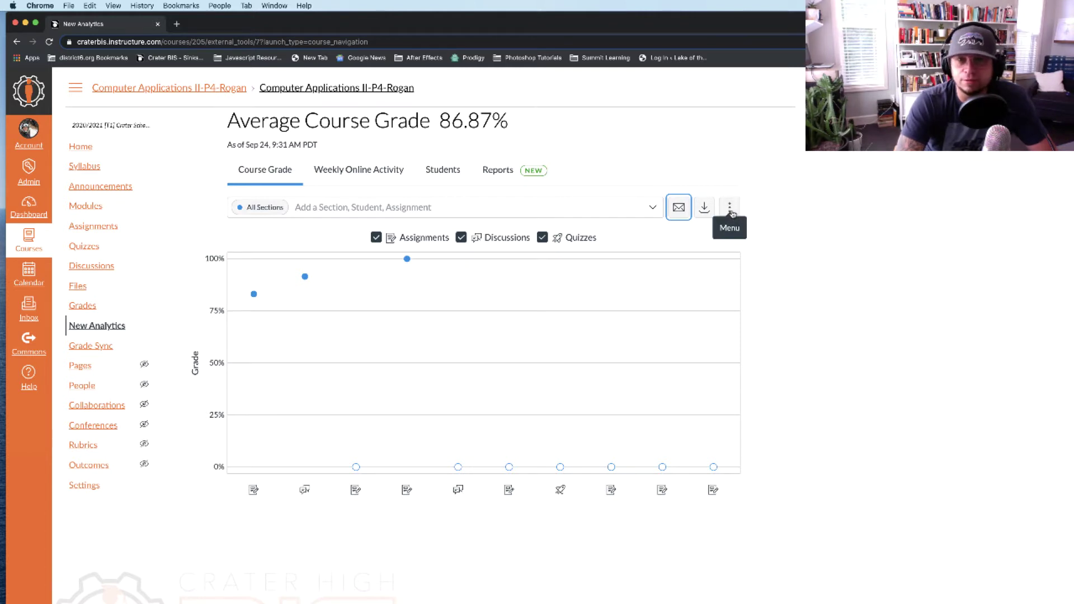
# Step: View the course grades as a data table, and return to the chart
pyautogui.click(730, 208)
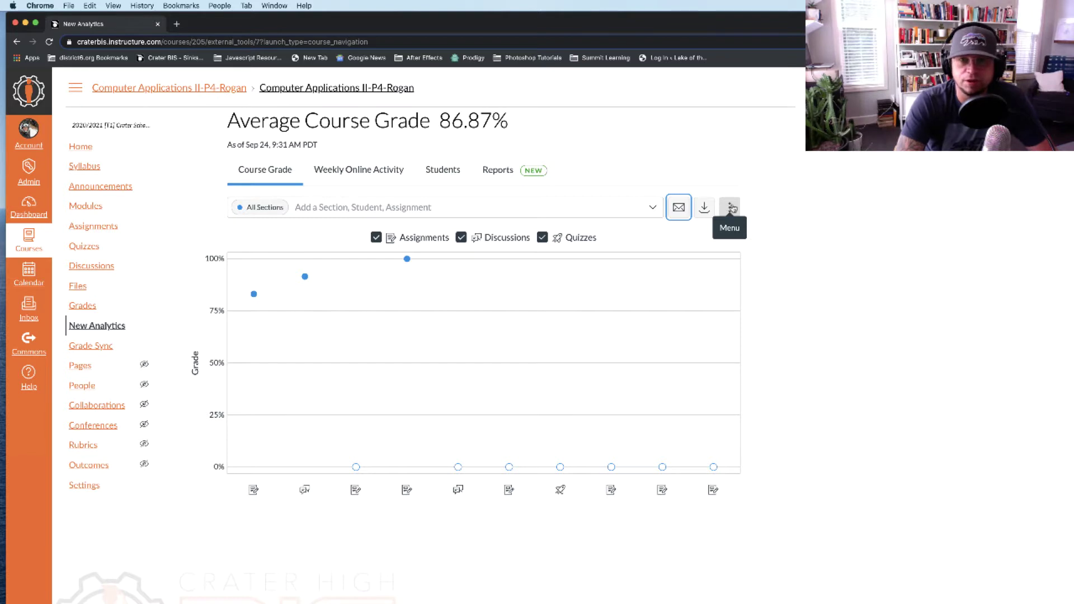
pyautogui.click(730, 208)
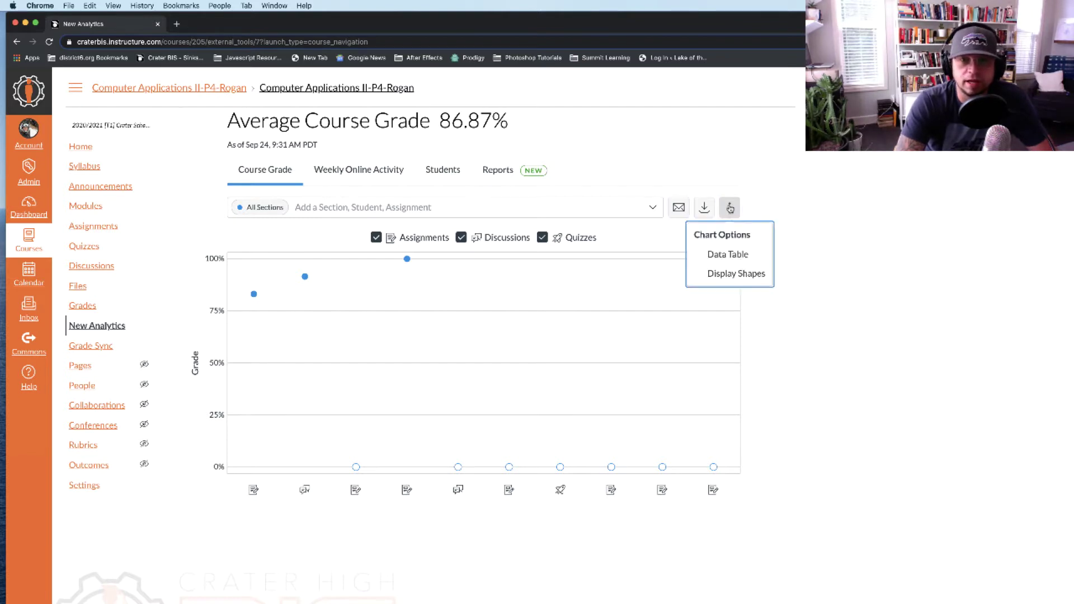
pyautogui.click(714, 255)
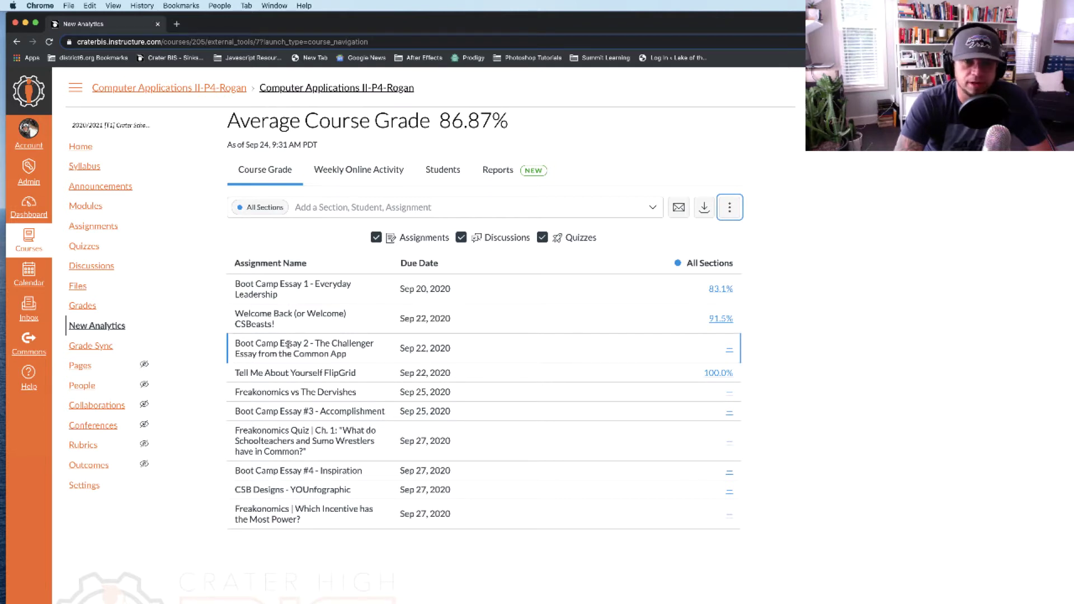
pyautogui.click(730, 207)
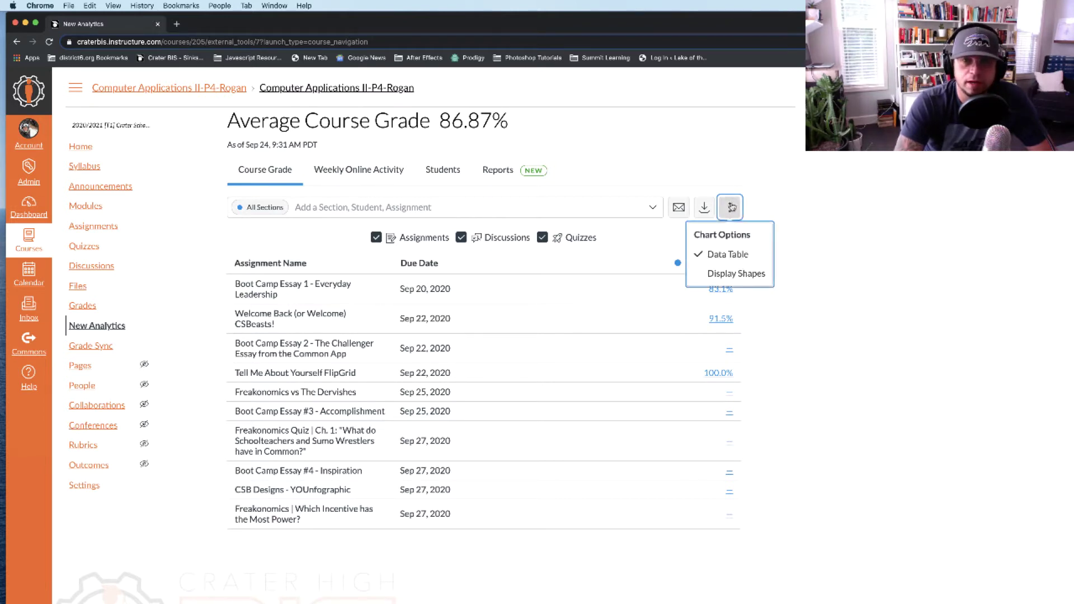
pyautogui.click(722, 255)
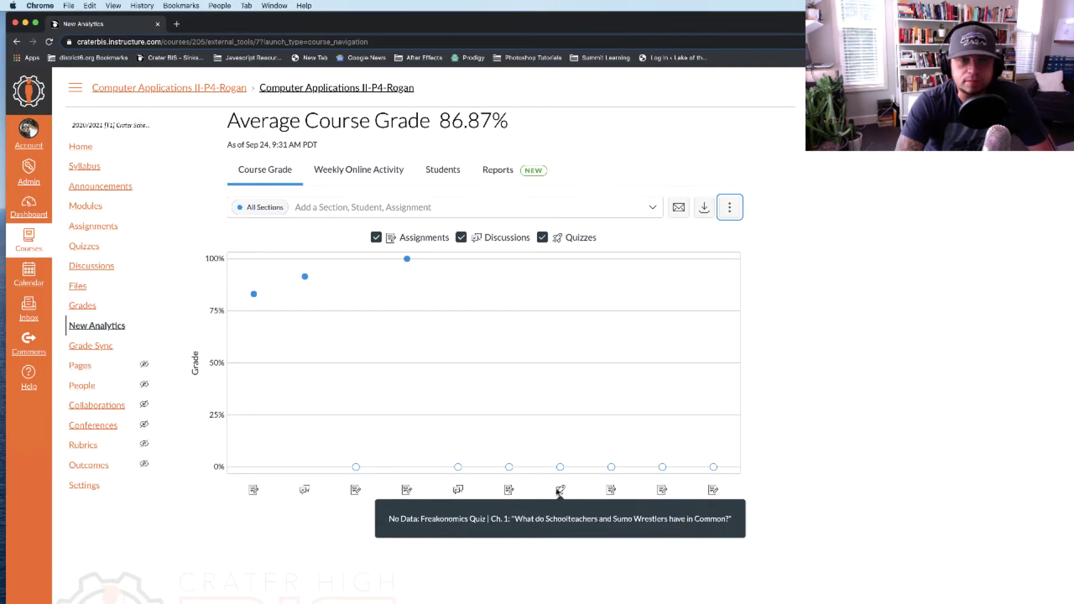
# Step: Enable Display Shapes for the course grade chart and inspect the details of its three graded points
pyautogui.click(730, 207)
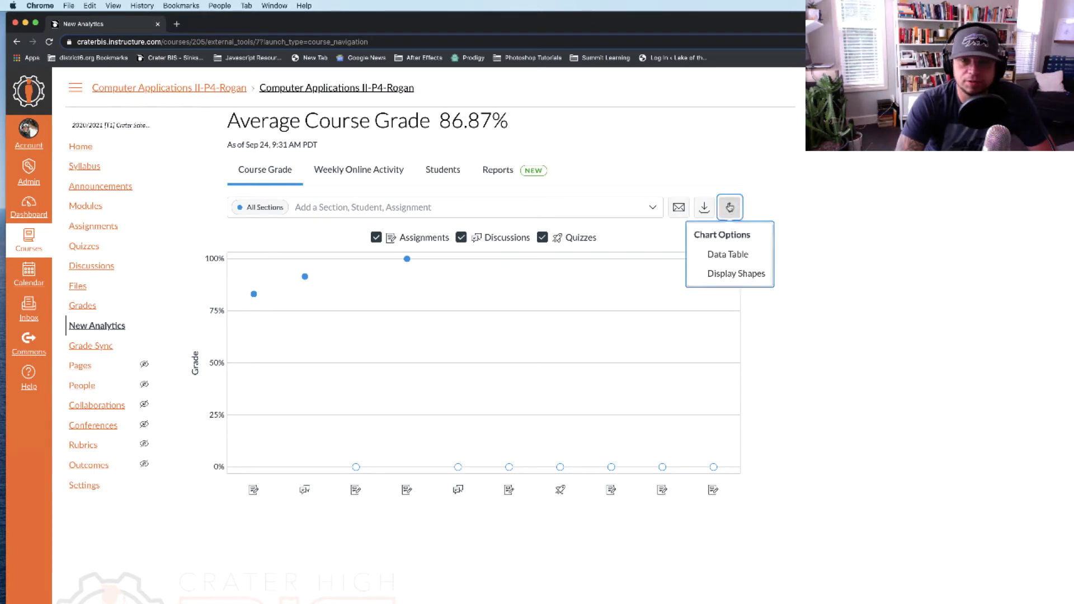
pyautogui.click(717, 276)
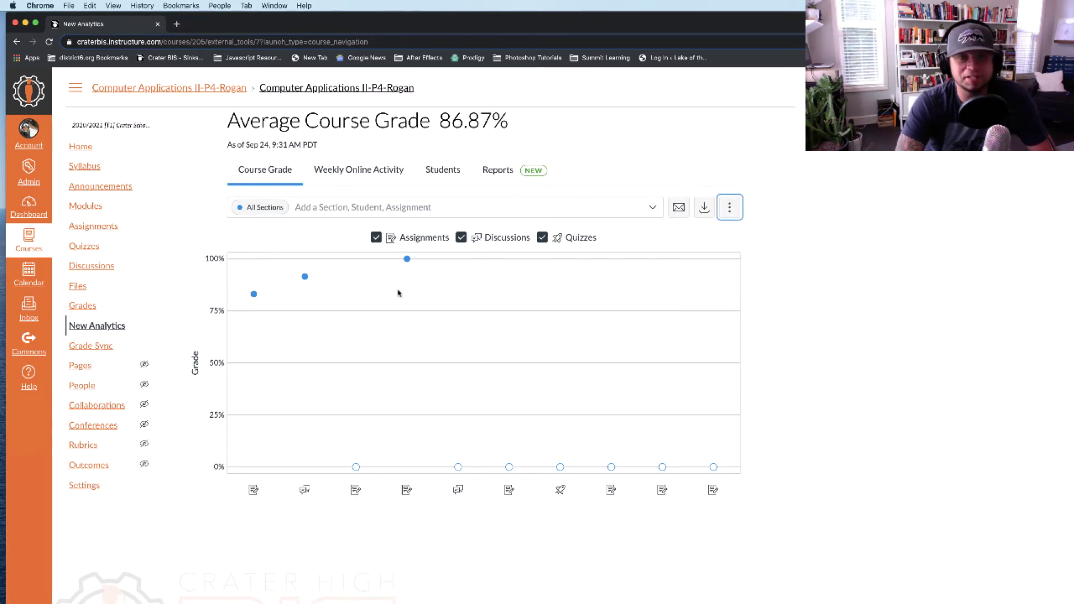
pyautogui.moveTo(407, 262)
pyautogui.moveTo(303, 278)
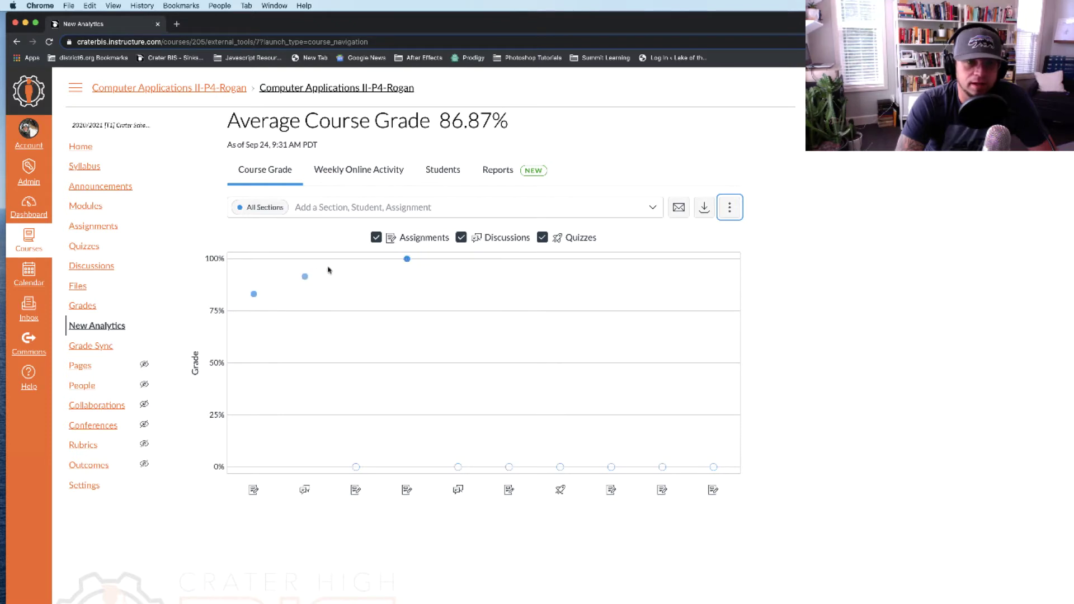
pyautogui.moveTo(253, 295)
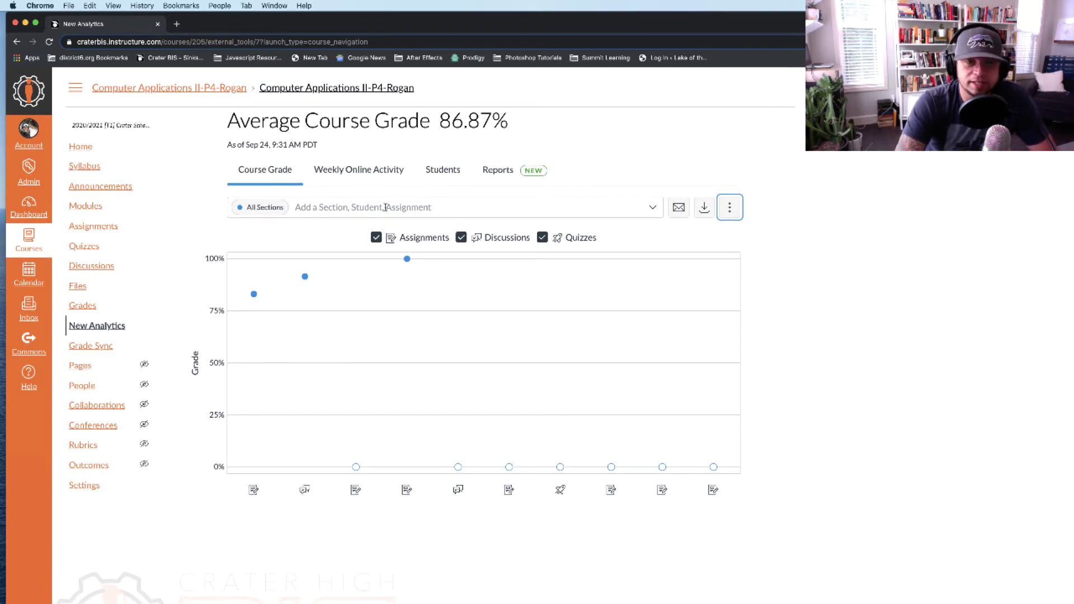
# Step: Examine the Weekly Online Activity charts and the resources table with its students, page views and participations
pyautogui.click(360, 170)
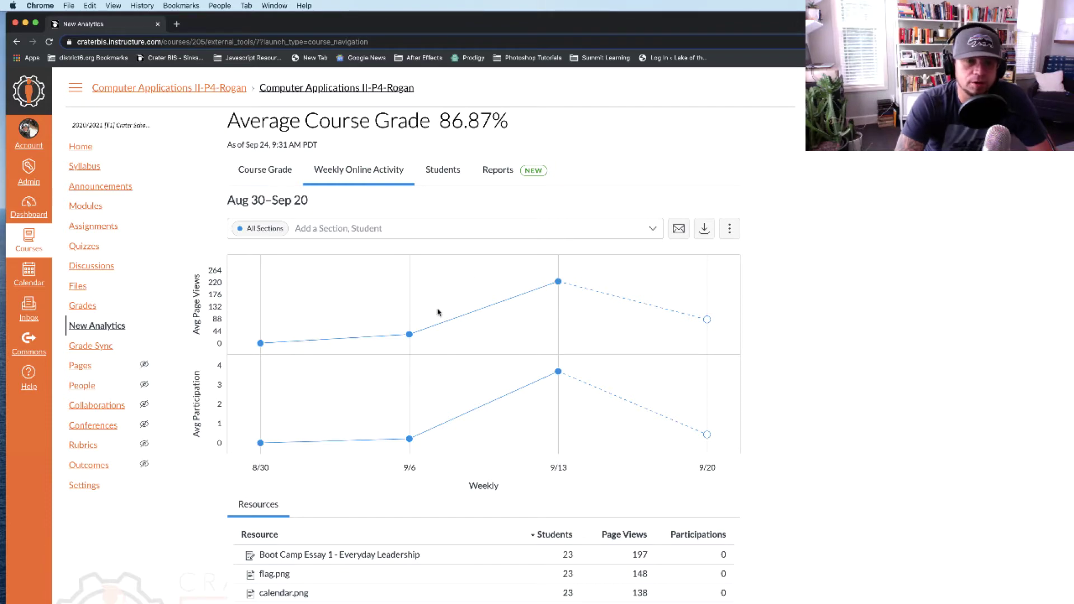
pyautogui.scroll(-5, 473, 334)
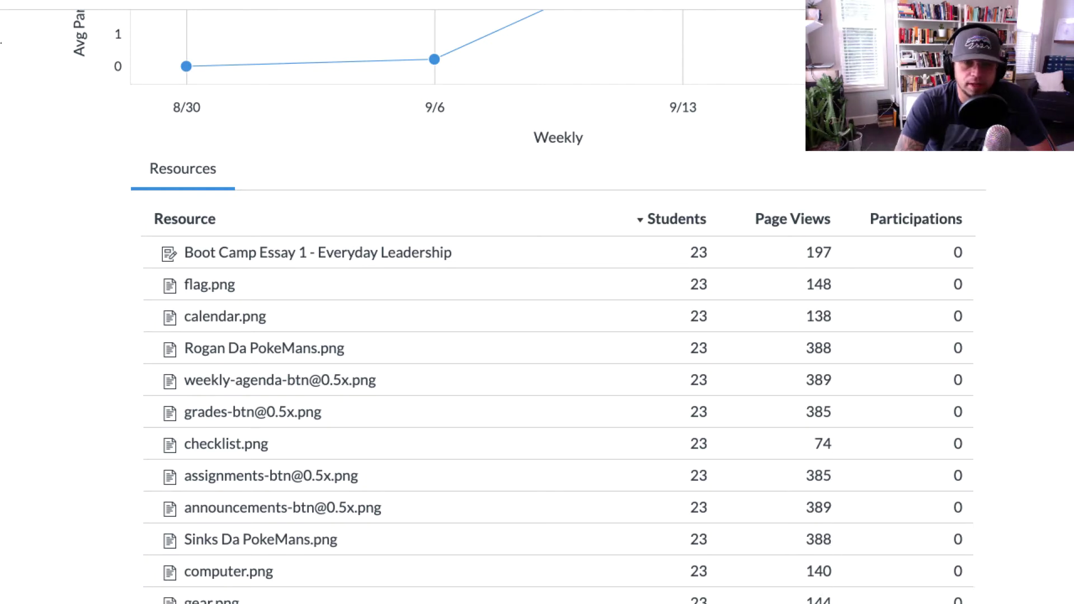
pyautogui.moveTo(913, 222)
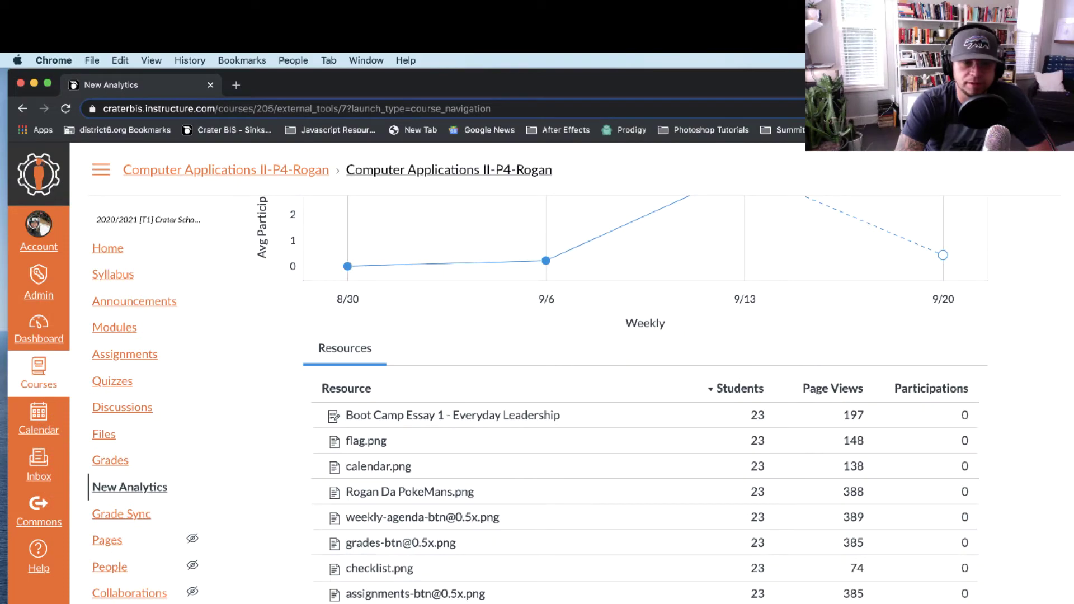
pyautogui.scroll(8, 604, 448)
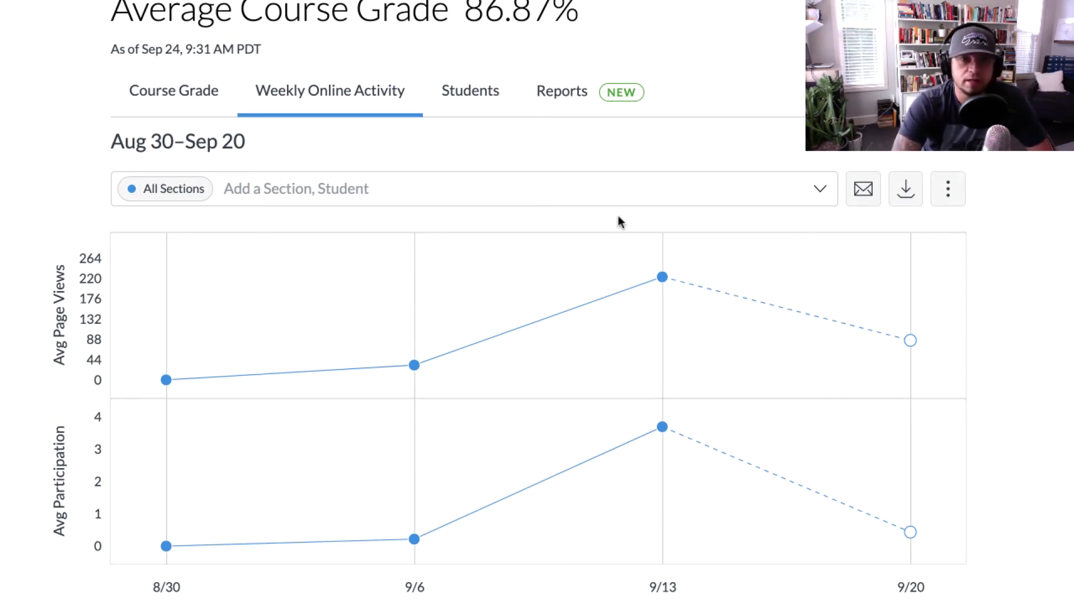
# Step: Compare the first listed student's weekly page views and participation with All Sections, and remove that student from the chart
pyautogui.click(820, 191)
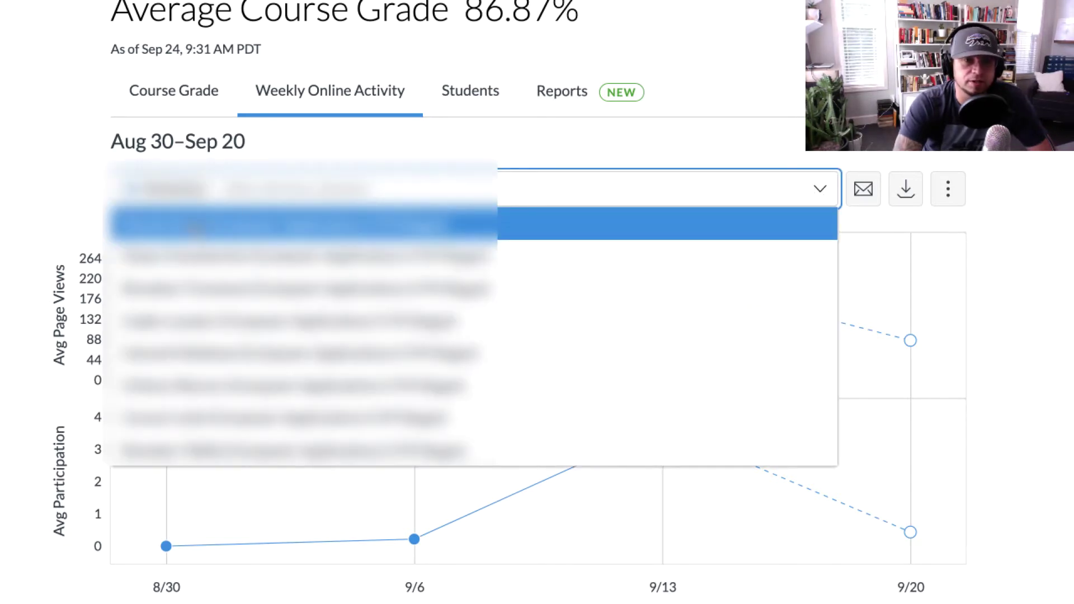
pyautogui.click(190, 224)
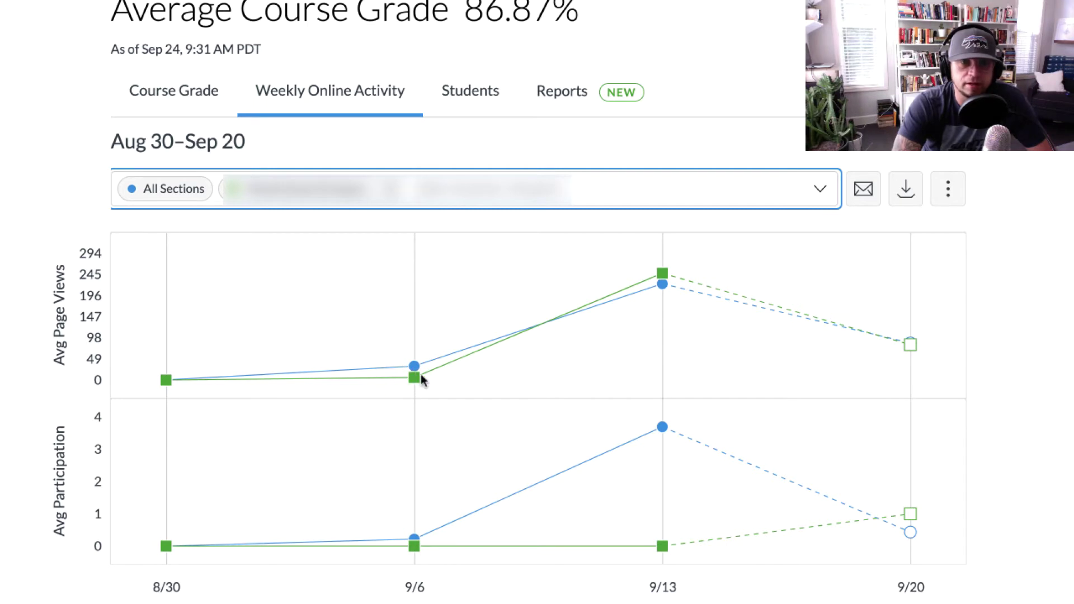
pyautogui.moveTo(667, 275)
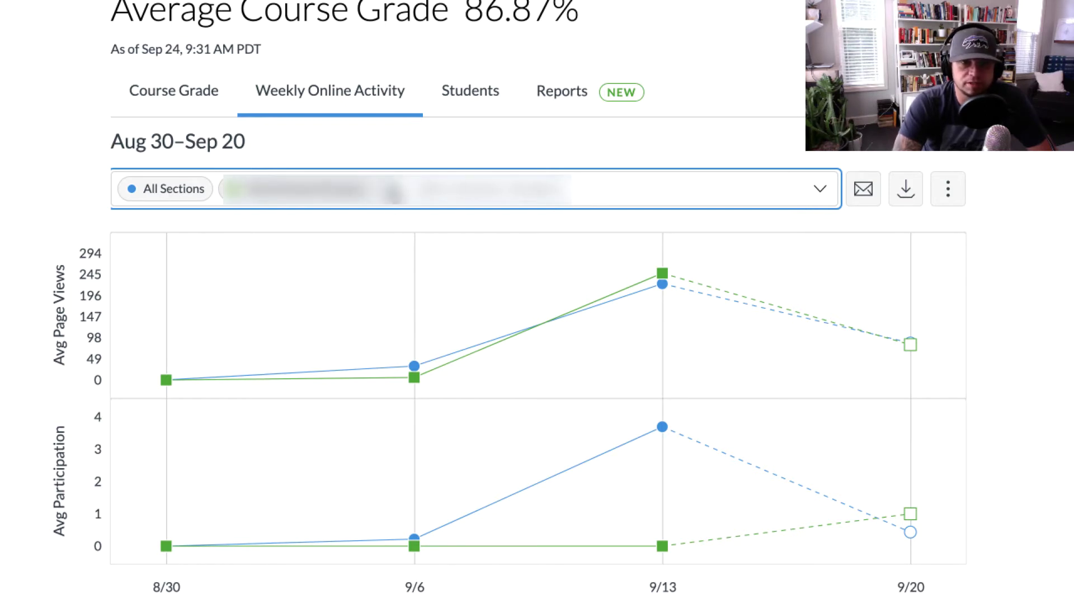
pyautogui.click(395, 192)
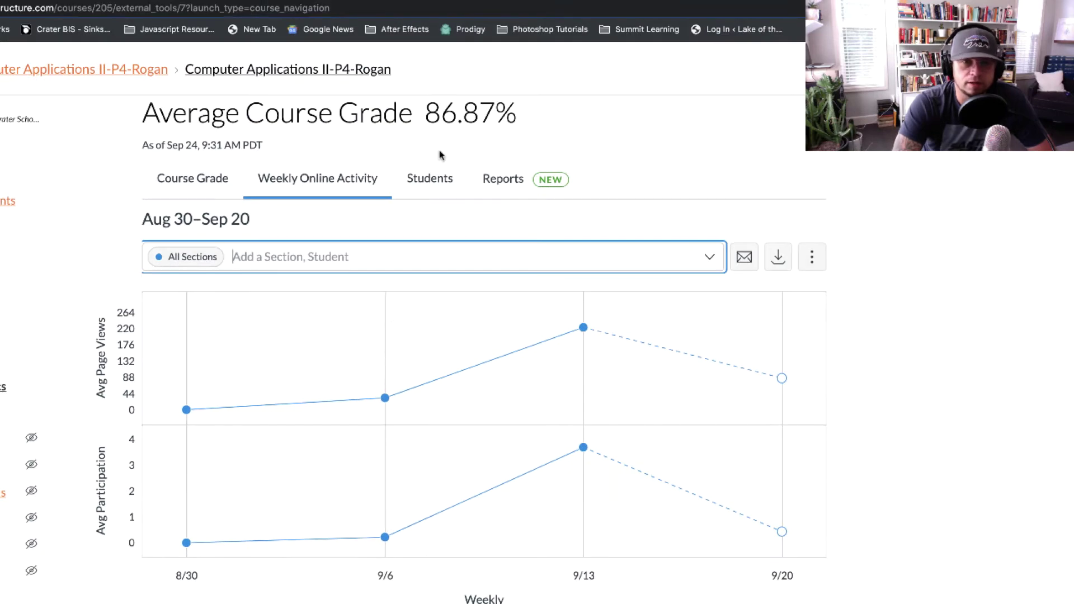
# Step: Examine the first student's last participation, last page view and page views in the Students report, including the Page Views column description
pyautogui.click(431, 179)
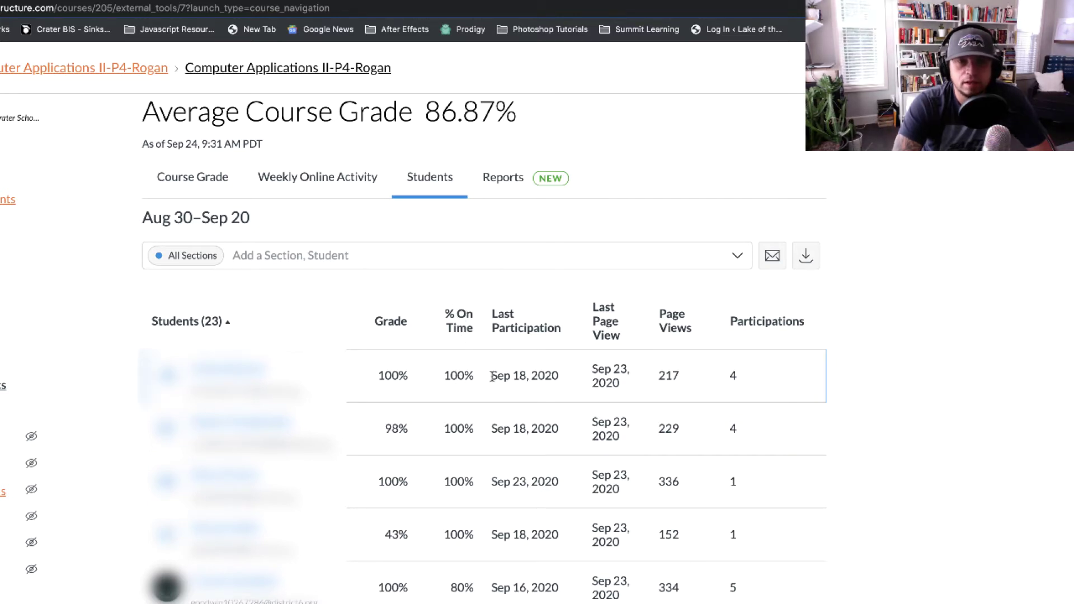
pyautogui.moveTo(519, 376); pyautogui.dragTo(562, 380)
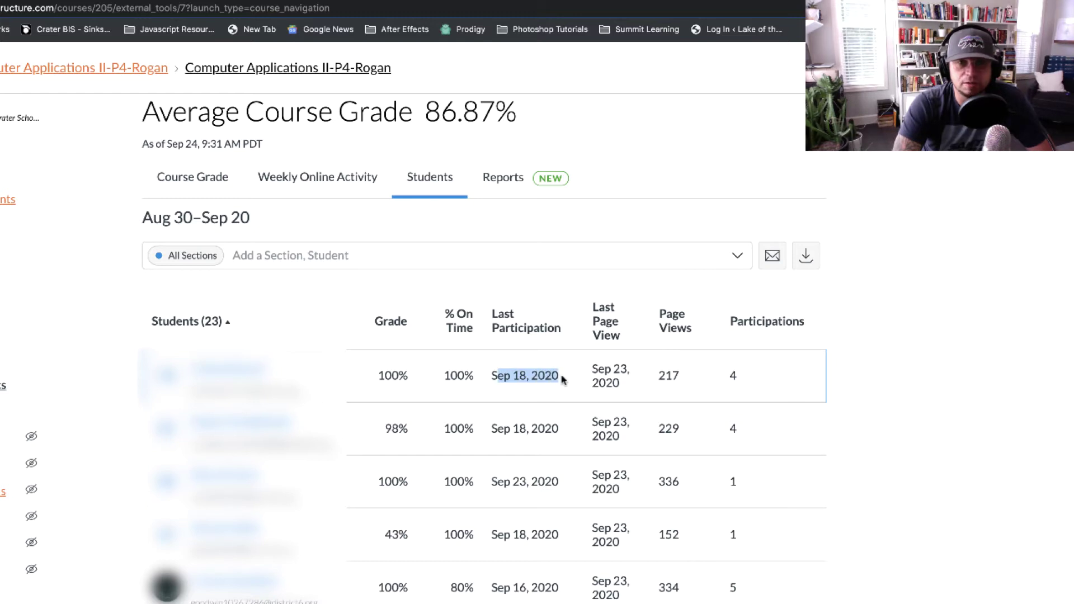
pyautogui.click(494, 375)
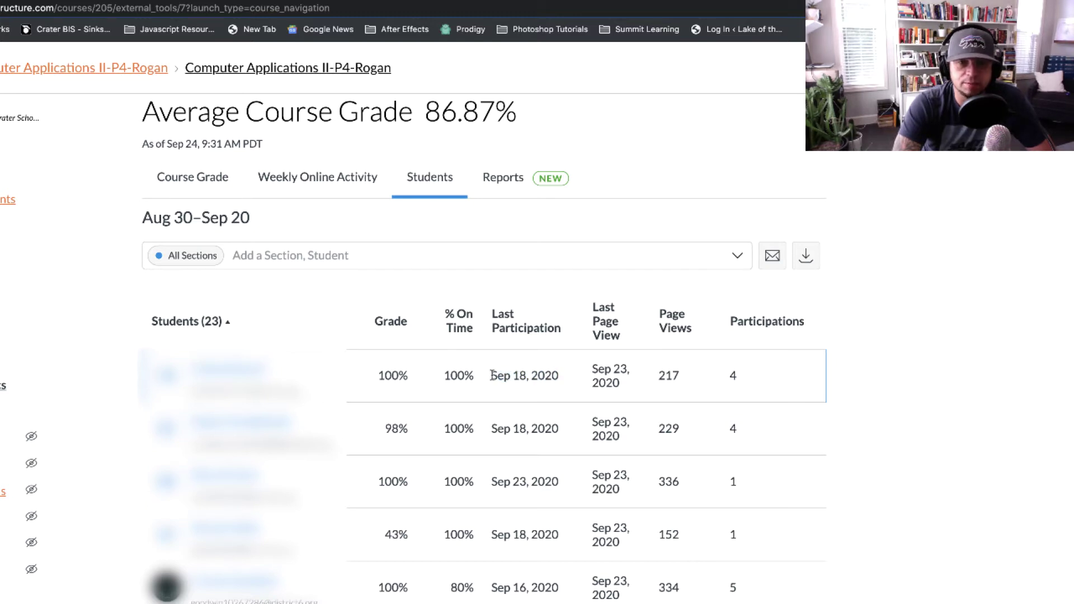
pyautogui.moveTo(493, 375); pyautogui.dragTo(558, 375)
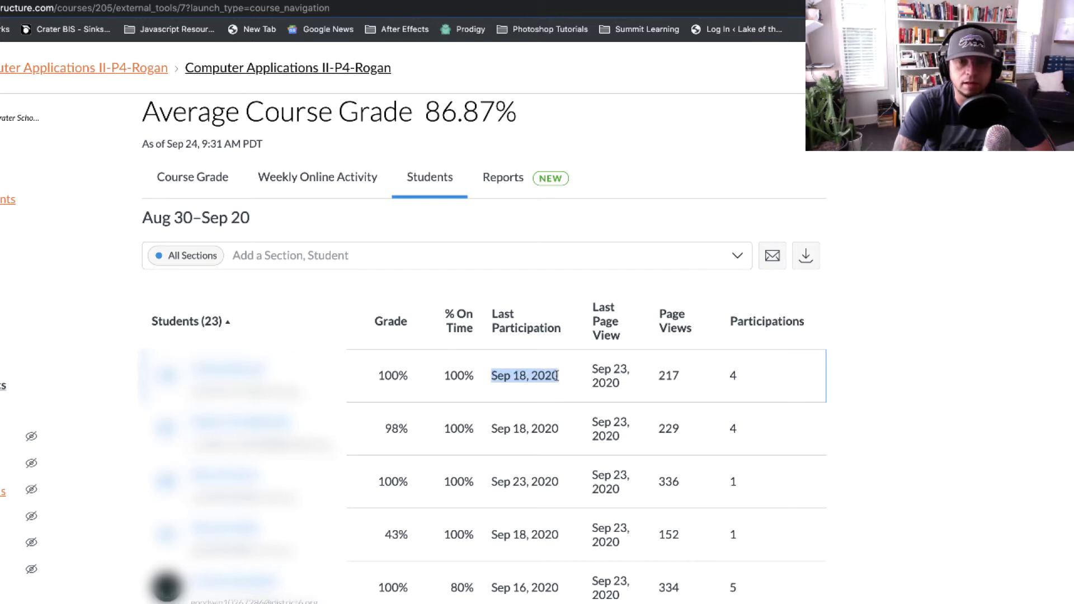
pyautogui.click(524, 376)
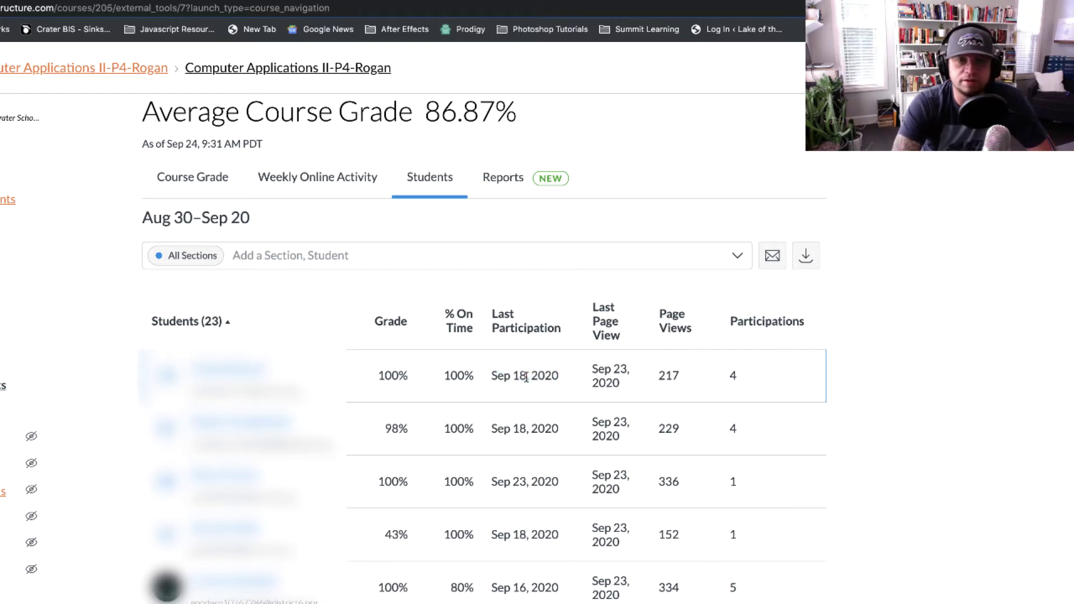
pyautogui.moveTo(594, 368); pyautogui.dragTo(616, 384)
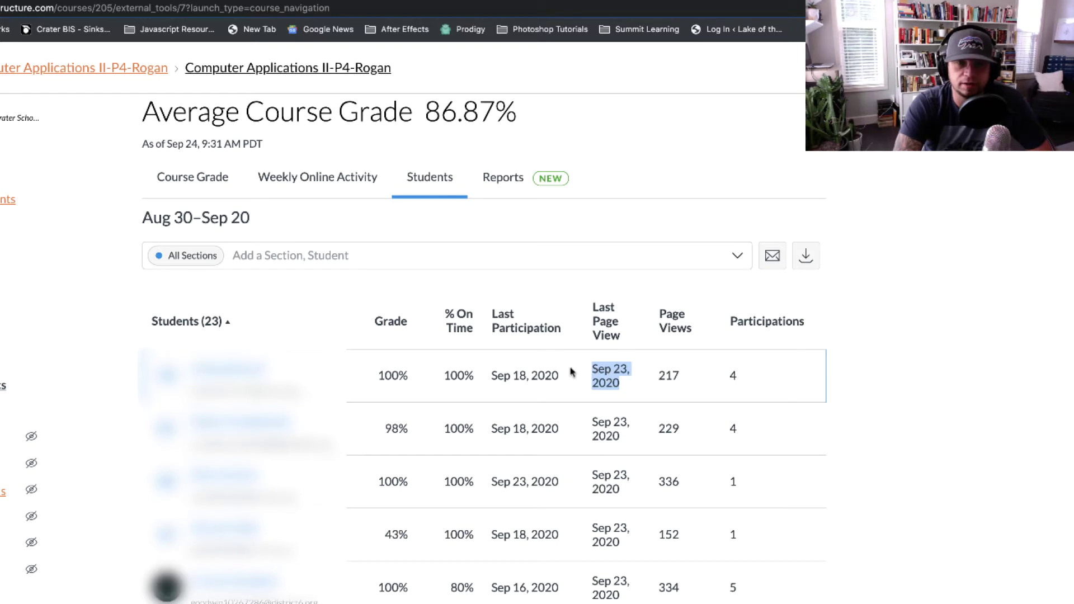
pyautogui.click(601, 372)
pyautogui.moveTo(490, 374); pyautogui.dragTo(557, 375)
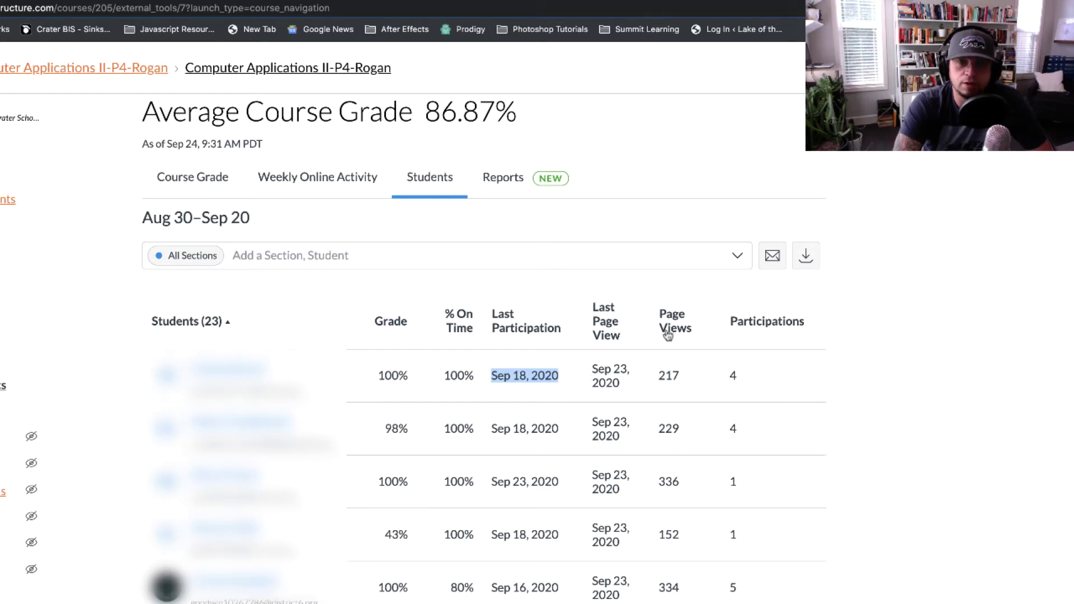
pyautogui.moveTo(659, 375); pyautogui.dragTo(682, 379)
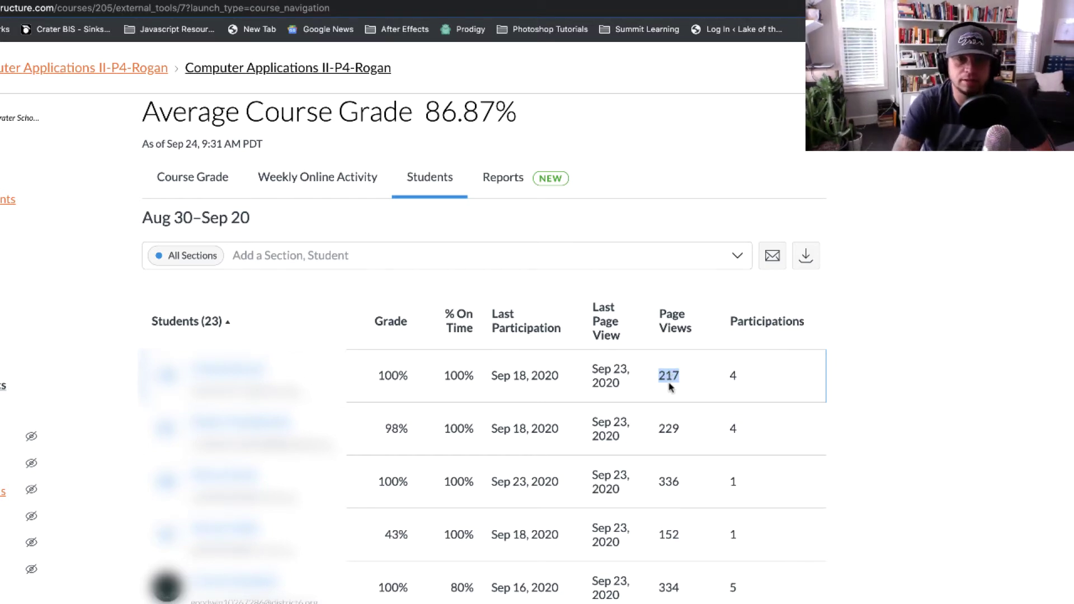
pyautogui.moveTo(669, 329)
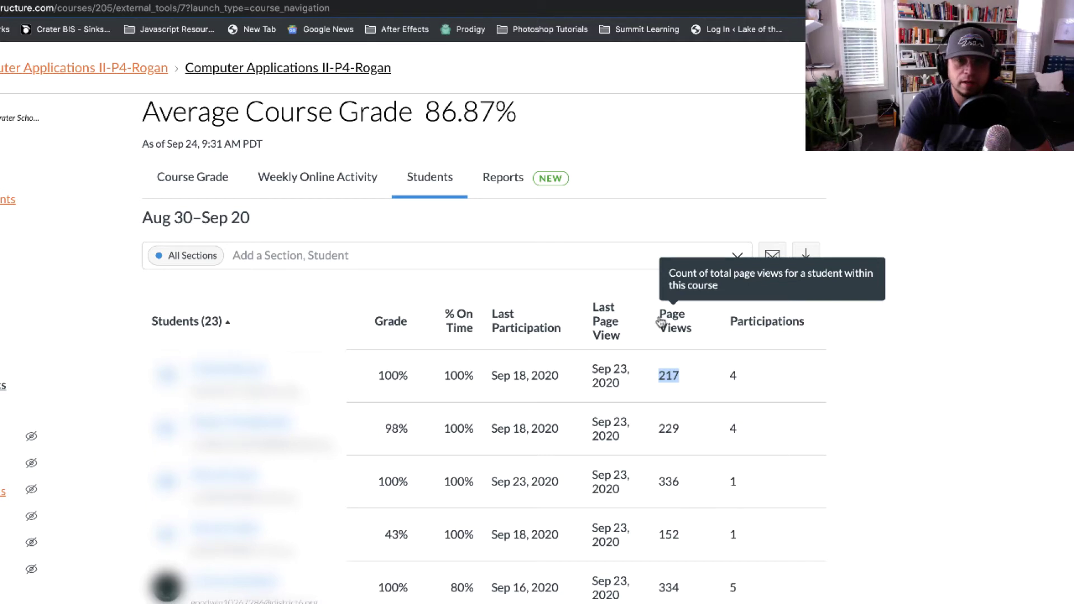
# Step: Compare the first and third listed students' page views and participations, and examine the third student's grade, on-time rate and last participation
pyautogui.click(670, 375)
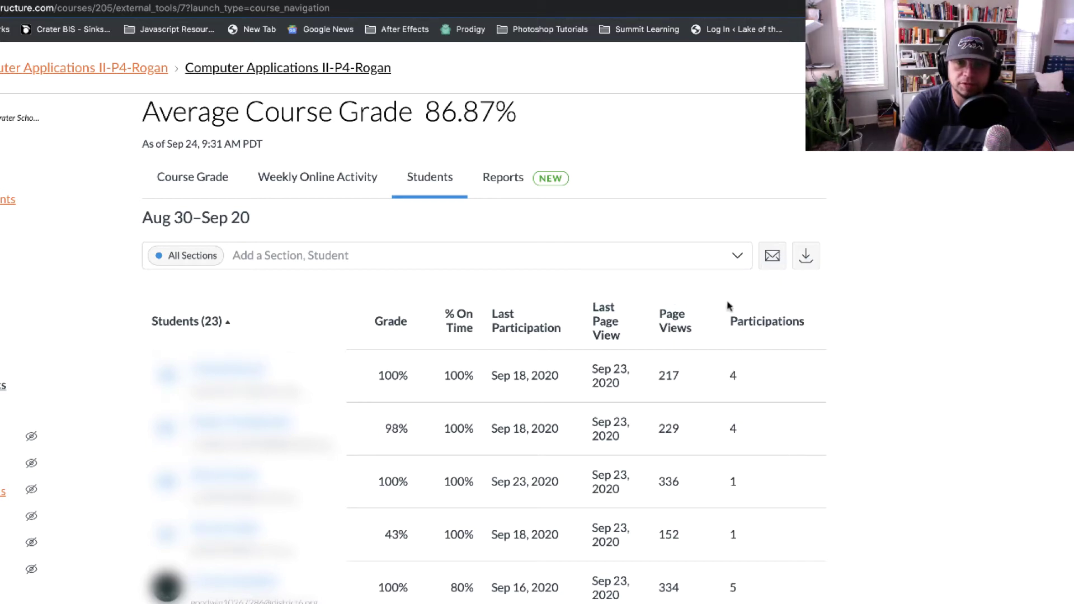
pyautogui.doubleClick(732, 375)
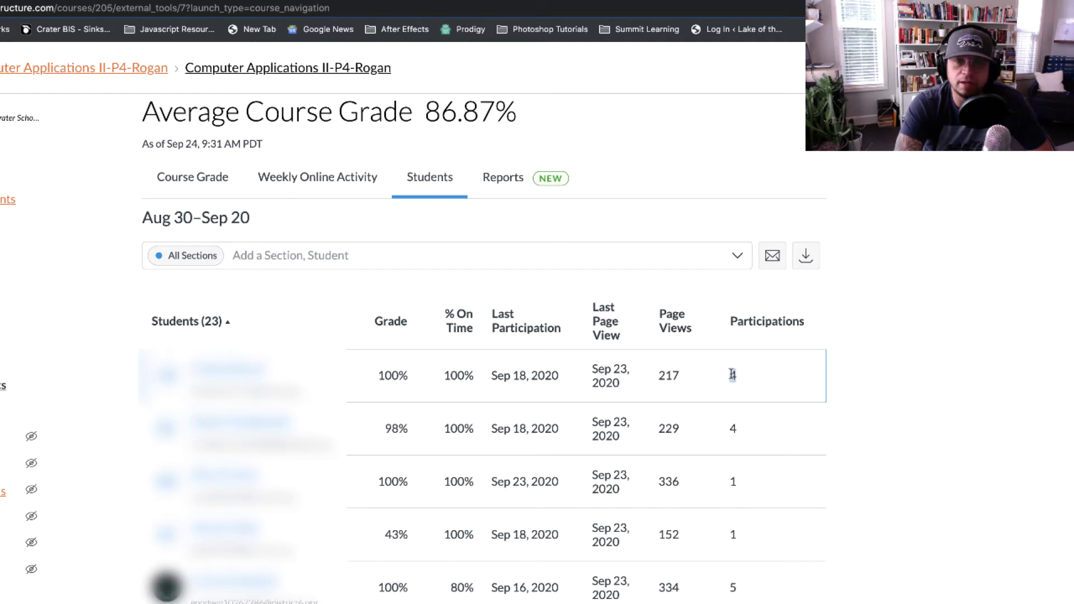
pyautogui.moveTo(659, 374); pyautogui.dragTo(684, 373)
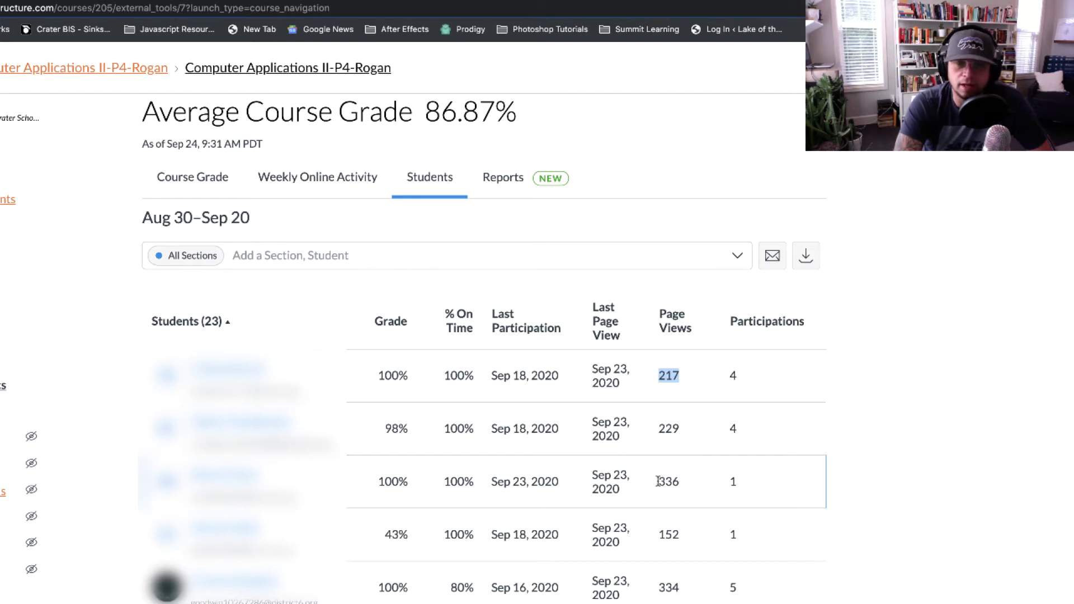
pyautogui.moveTo(659, 481); pyautogui.dragTo(680, 484)
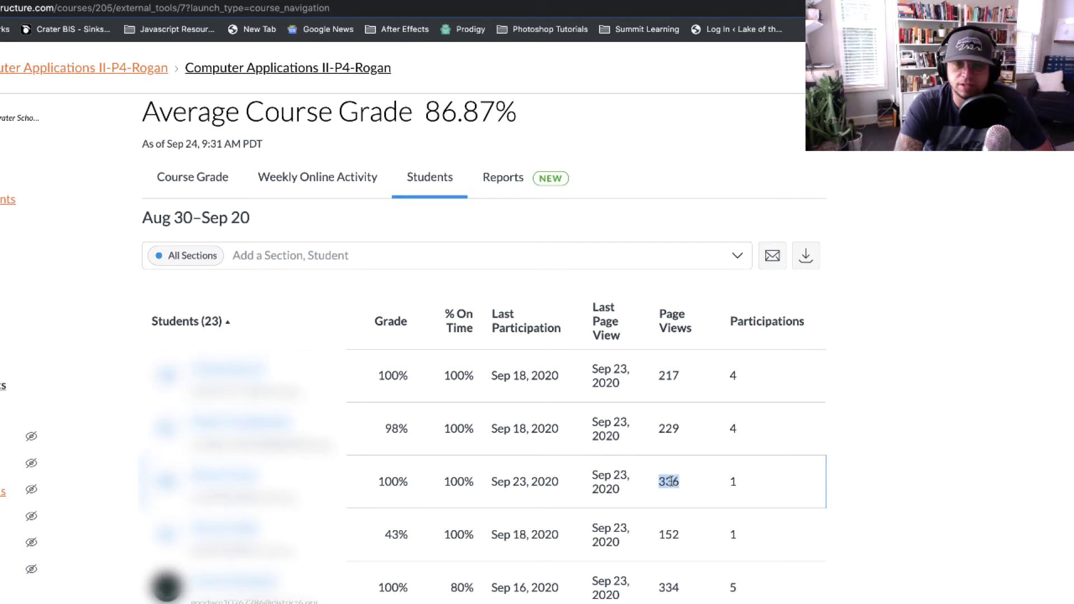
pyautogui.moveTo(728, 481); pyautogui.dragTo(738, 485)
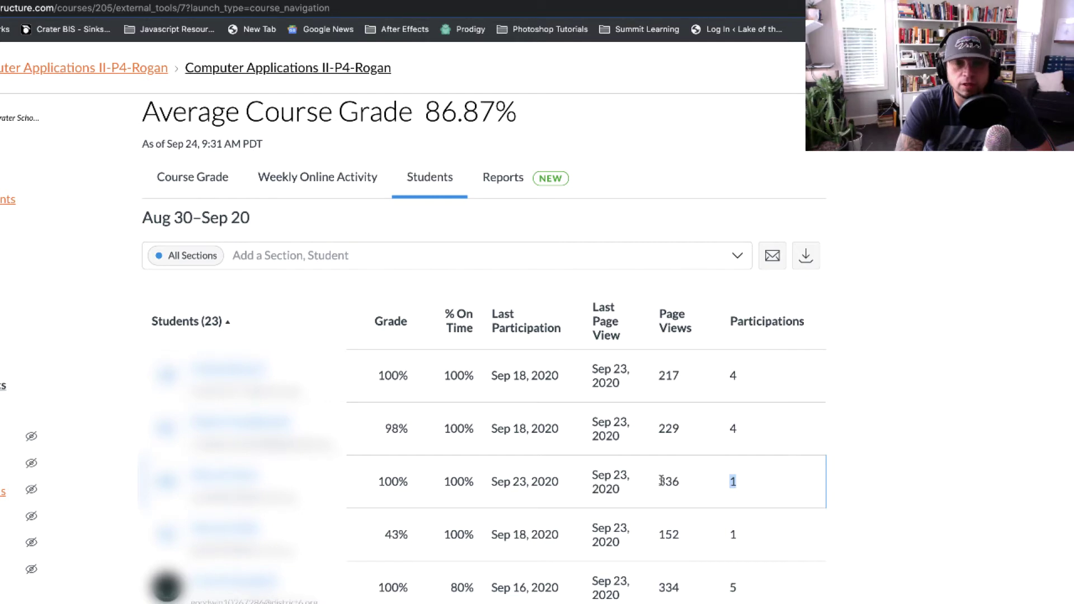
pyautogui.moveTo(661, 481); pyautogui.dragTo(740, 484)
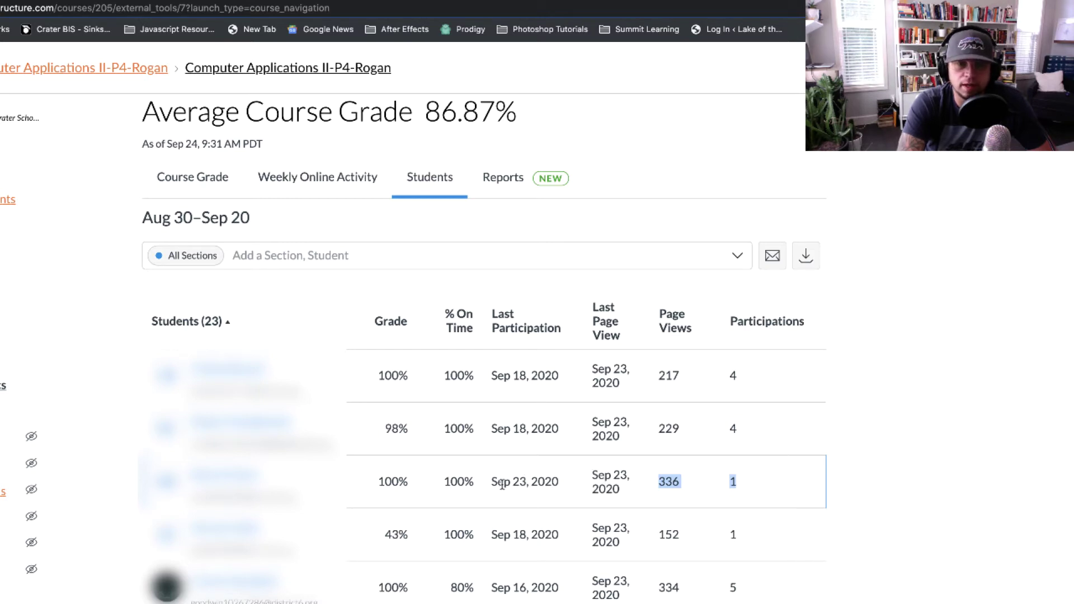
pyautogui.moveTo(492, 482); pyautogui.dragTo(561, 483)
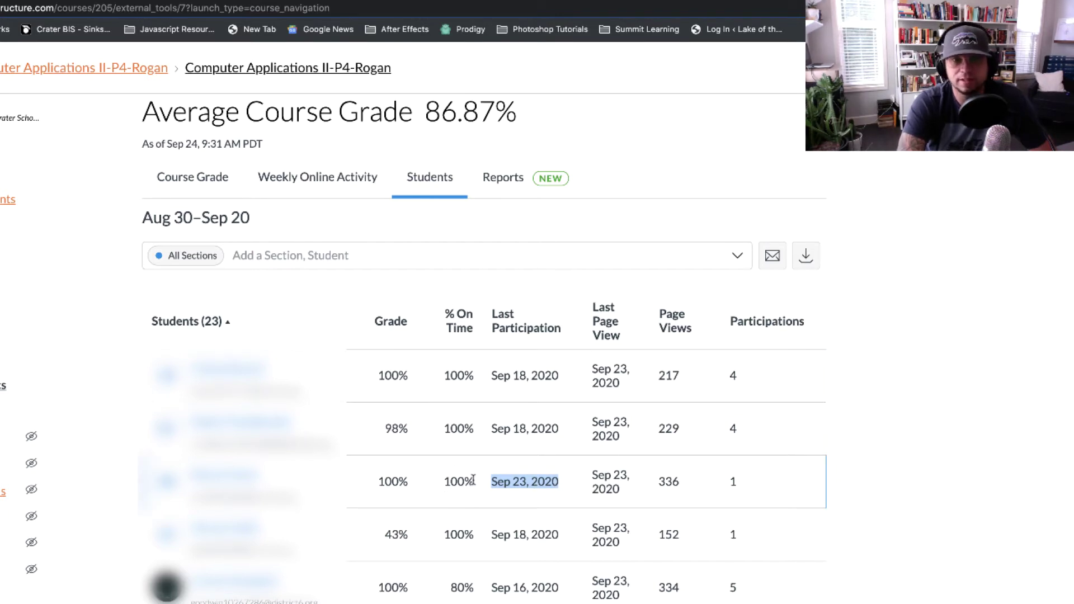
pyautogui.moveTo(379, 481); pyautogui.dragTo(610, 477)
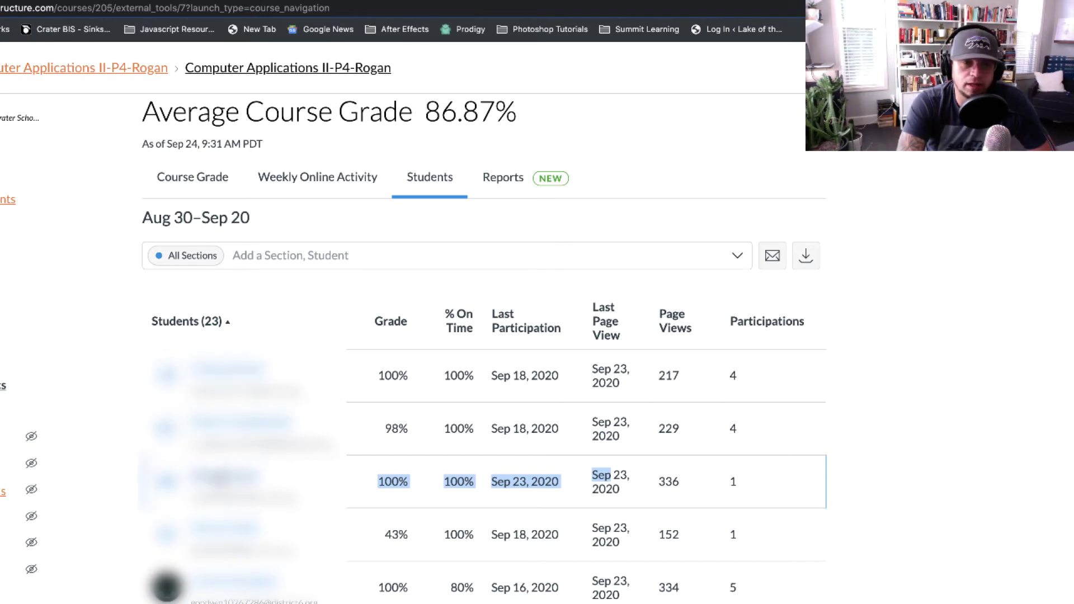
# Step: Open the third listed student's individual analytics and display the course grades as a data table
pyautogui.click(221, 477)
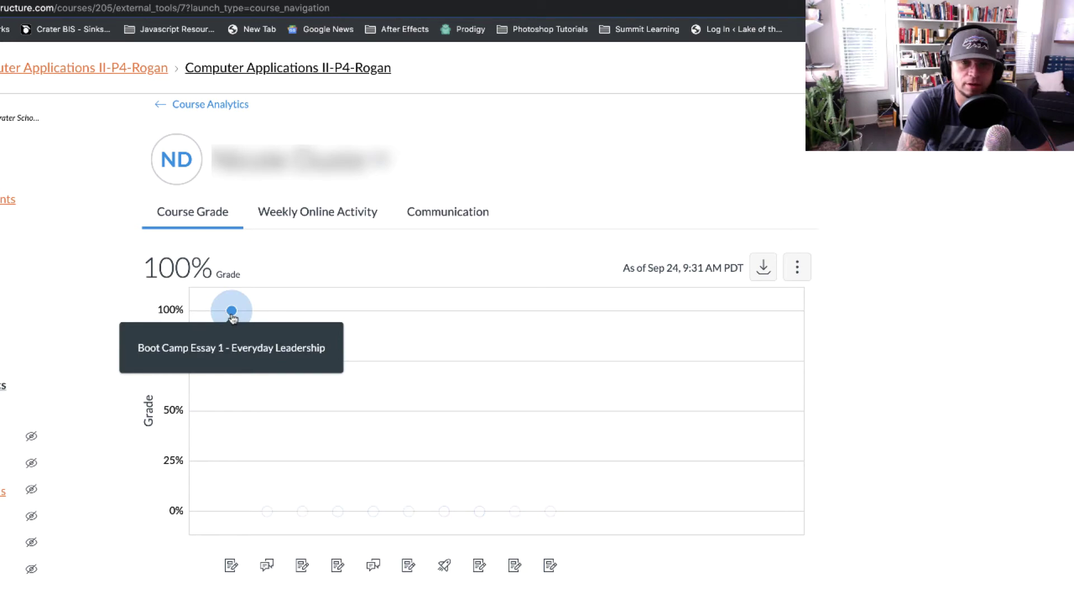
pyautogui.click(798, 268)
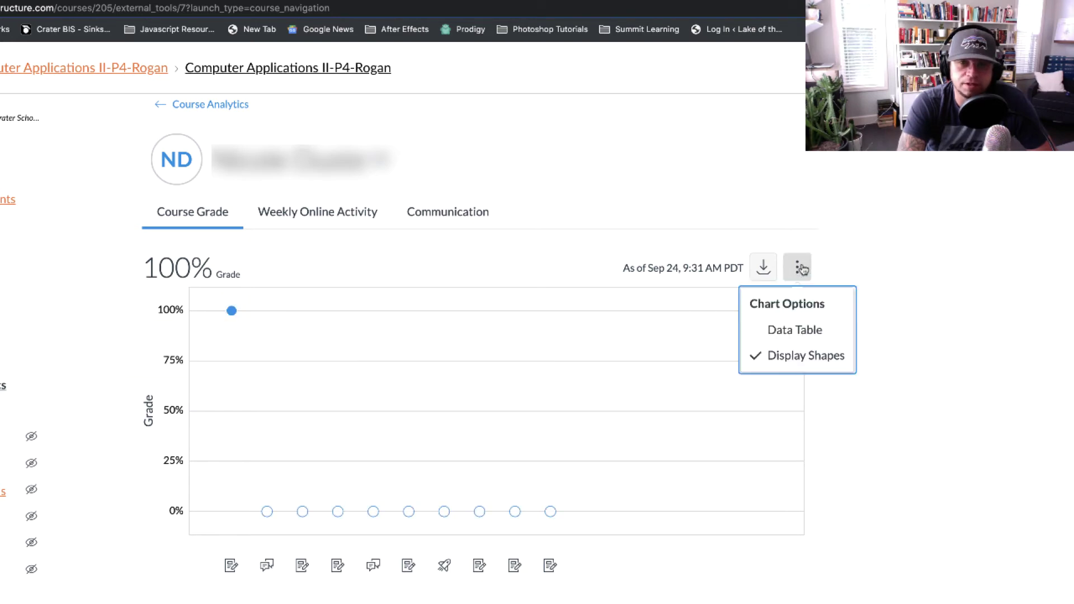
pyautogui.click(788, 331)
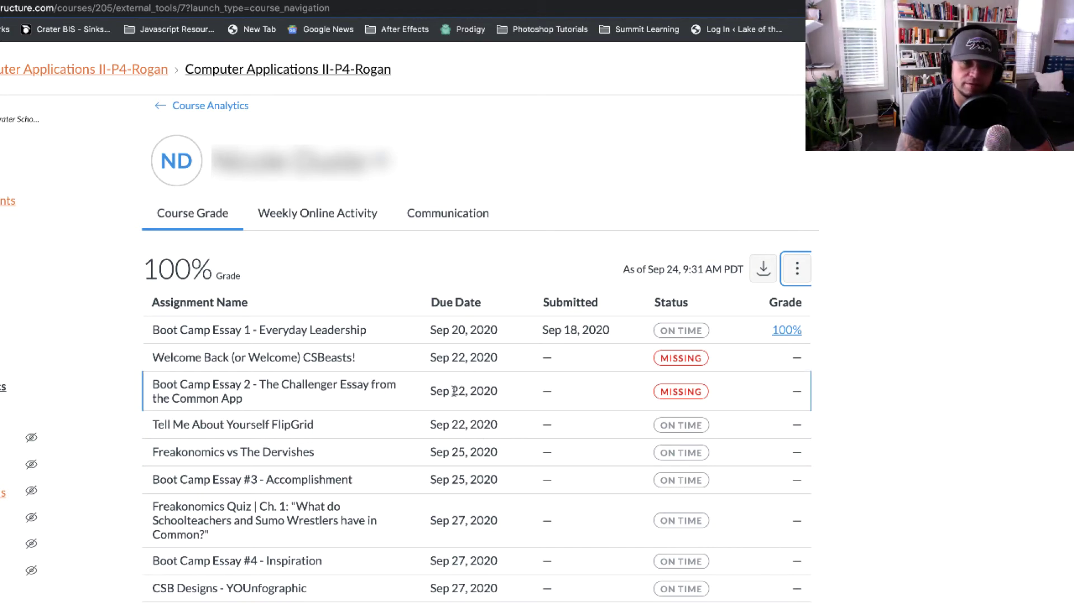
# Step: Examine the student's weekly online activity, communication and assignment grades, and return to the course-wide analytics
pyautogui.click(328, 215)
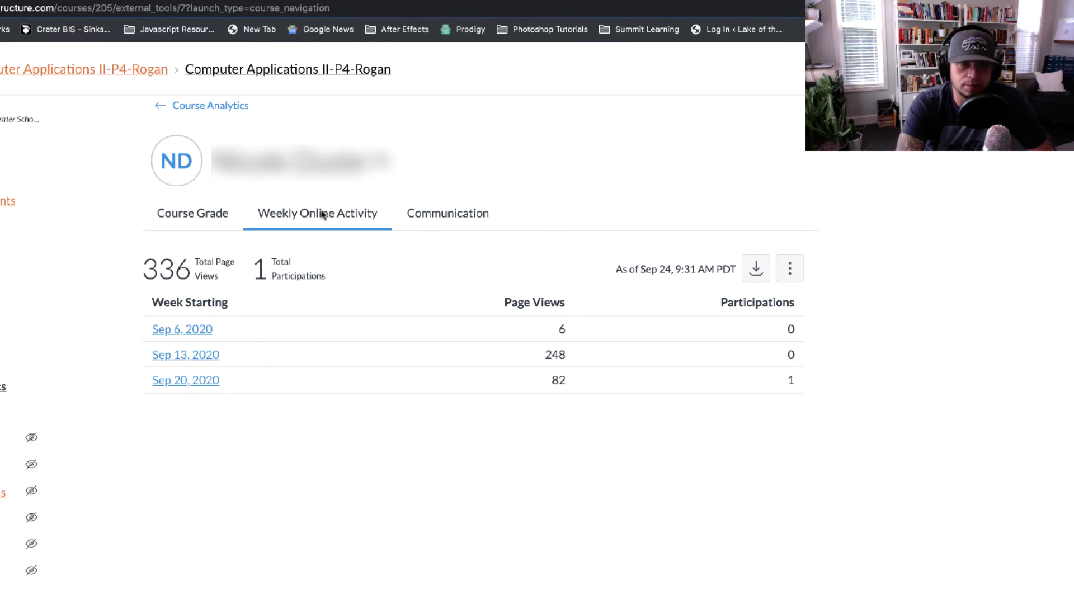
pyautogui.click(434, 216)
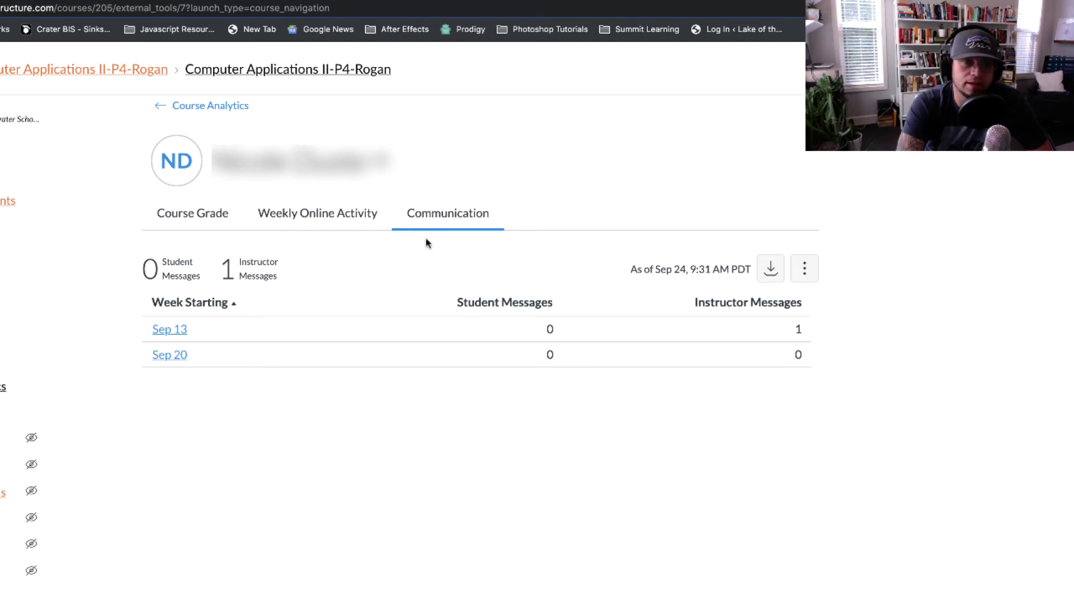
pyautogui.click(196, 217)
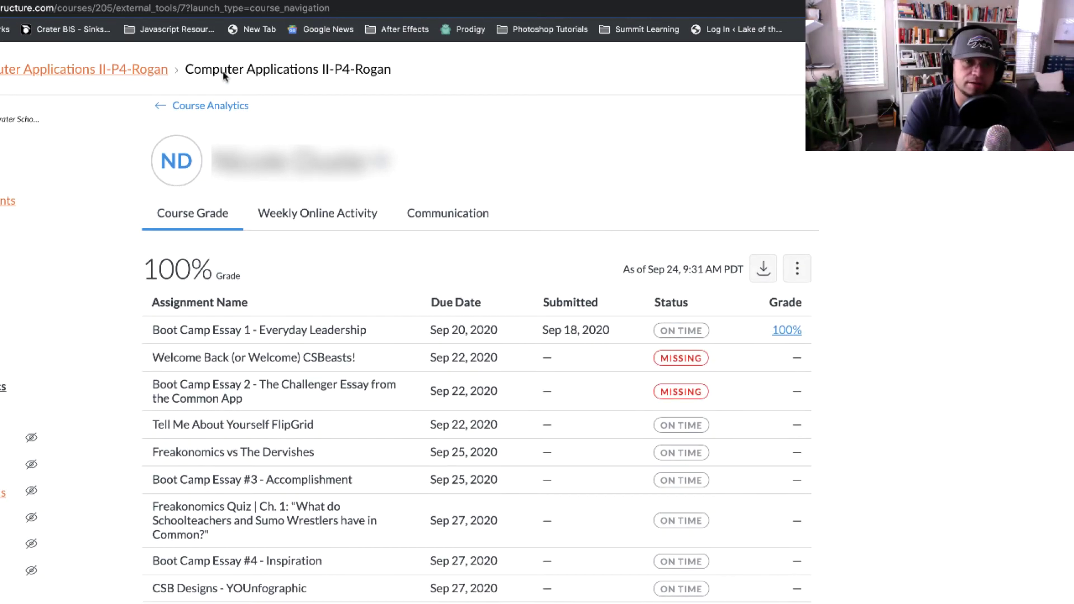
pyautogui.click(220, 110)
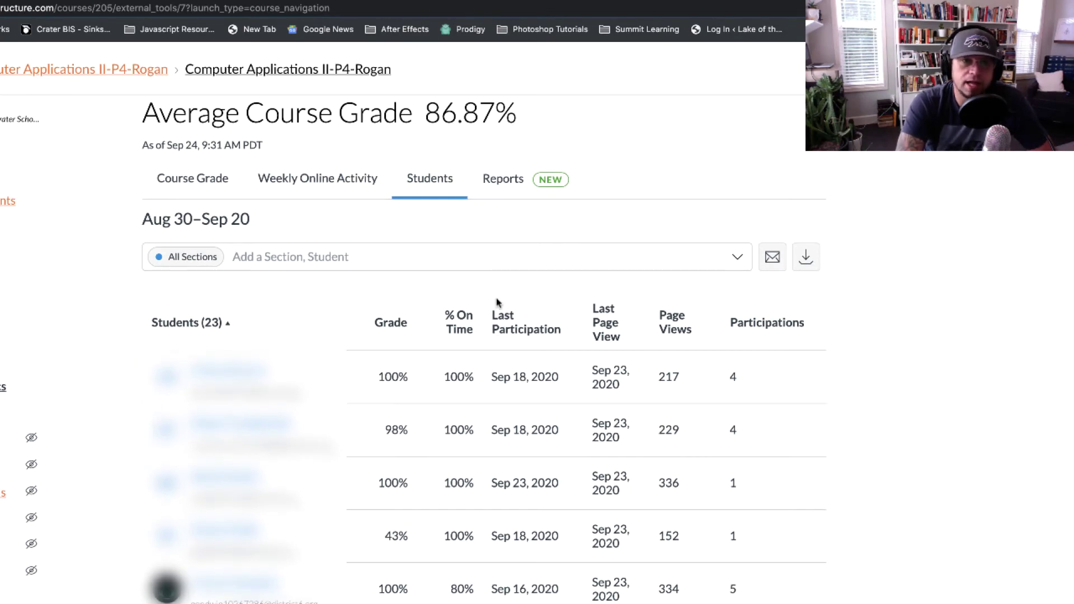
# Step: Review the available CSV reports, with a brief look at the course's weekly online activity
pyautogui.click(509, 182)
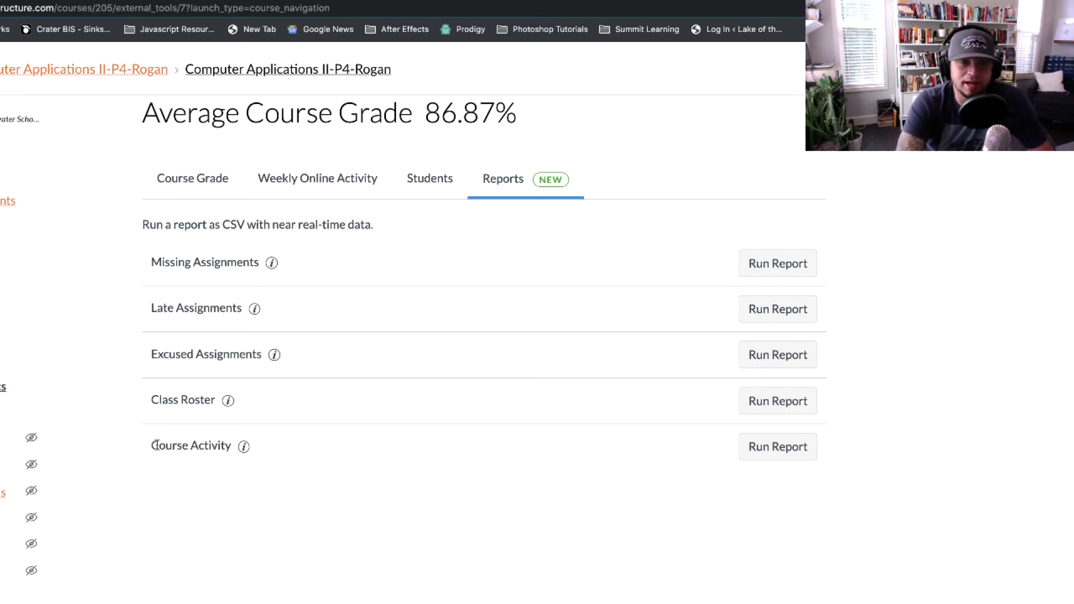
pyautogui.click(316, 180)
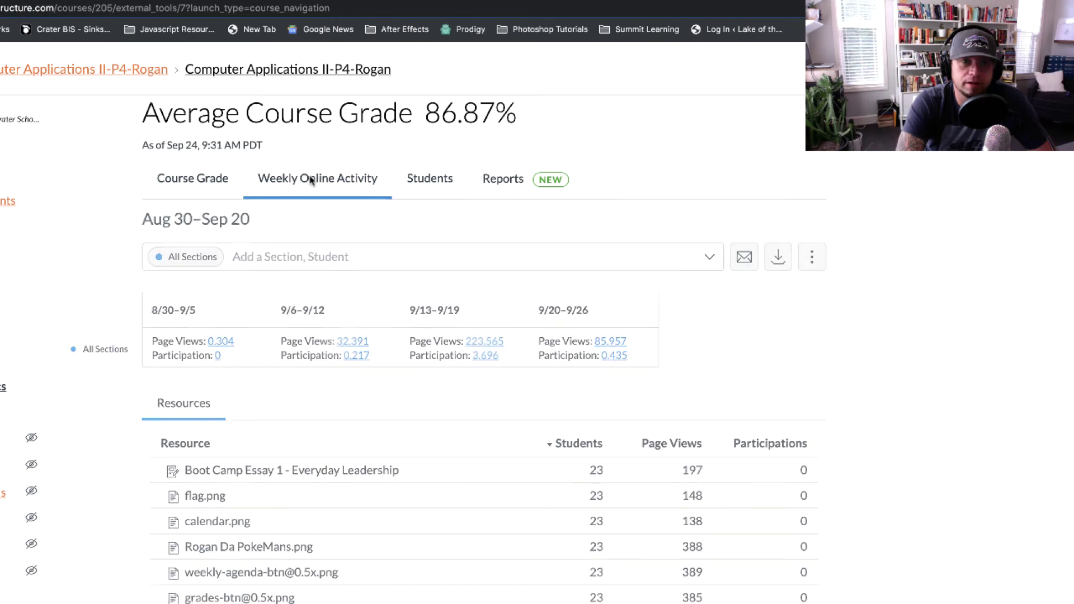
pyautogui.click(506, 180)
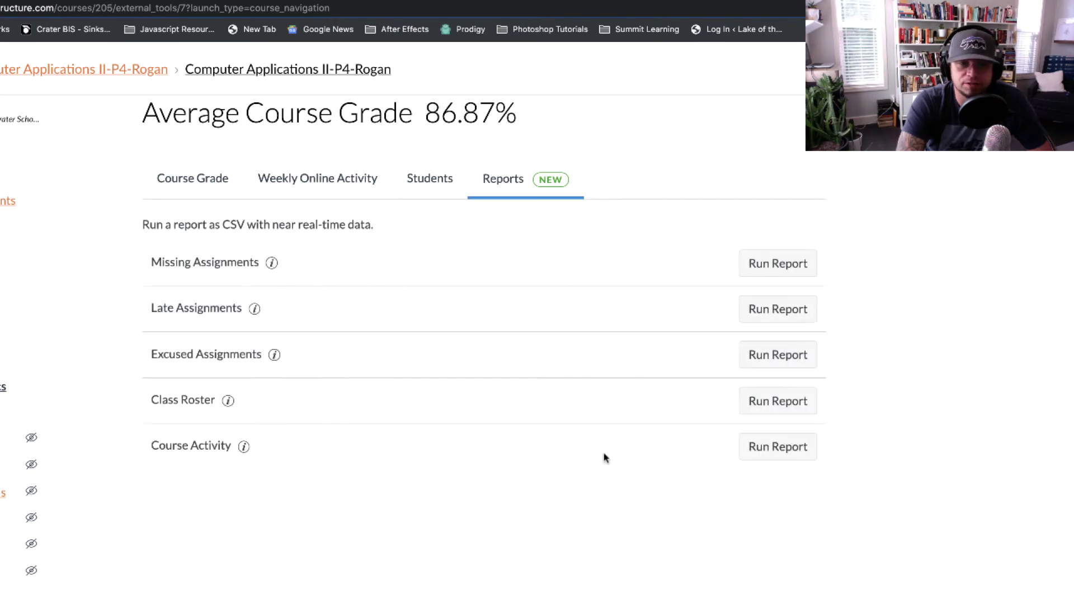
# Step: Set up a Course Activity report, check its Date, Section Name and Student Name filter options, and remove the added filter
pyautogui.click(797, 449)
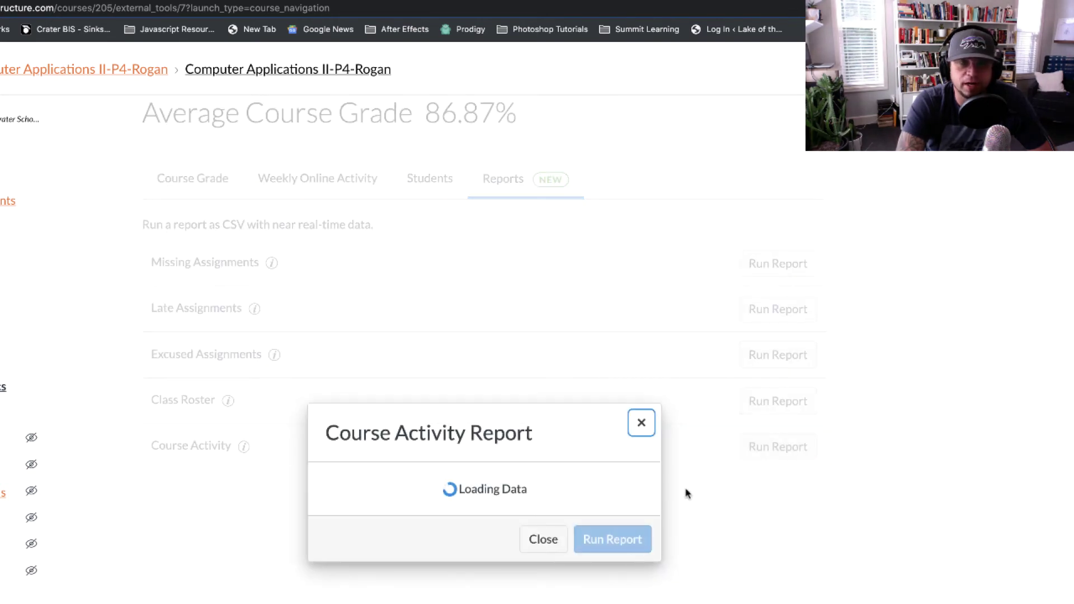
pyautogui.click(365, 492)
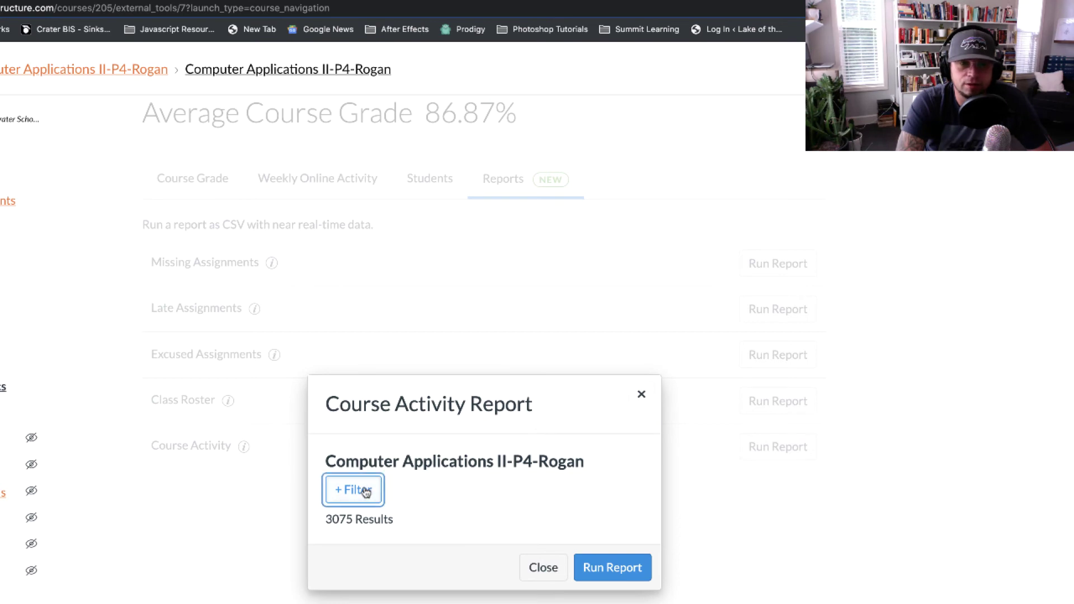
pyautogui.click(600, 461)
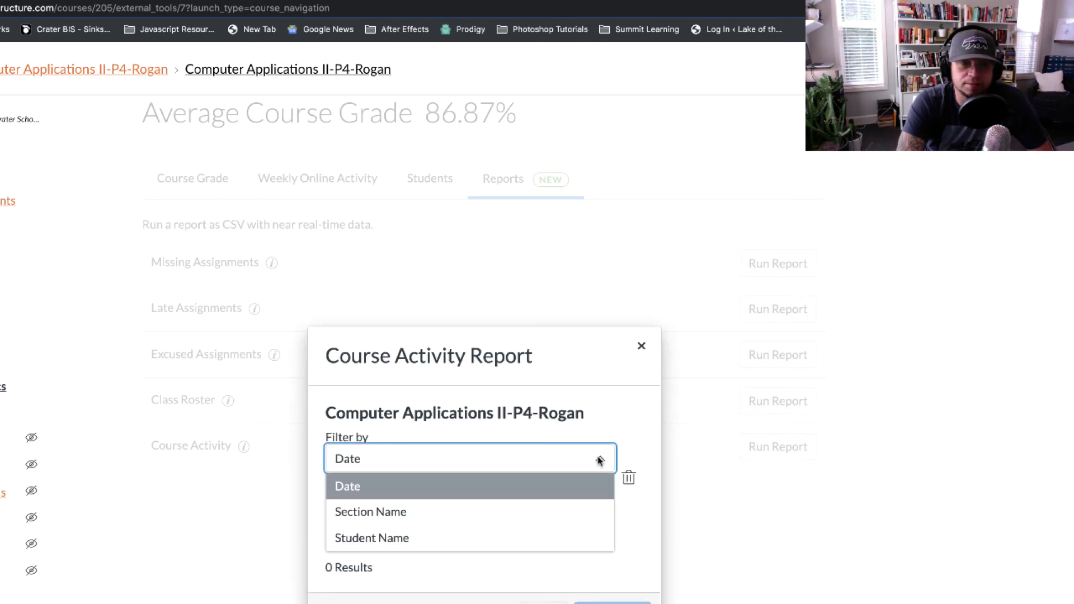
pyautogui.click(634, 513)
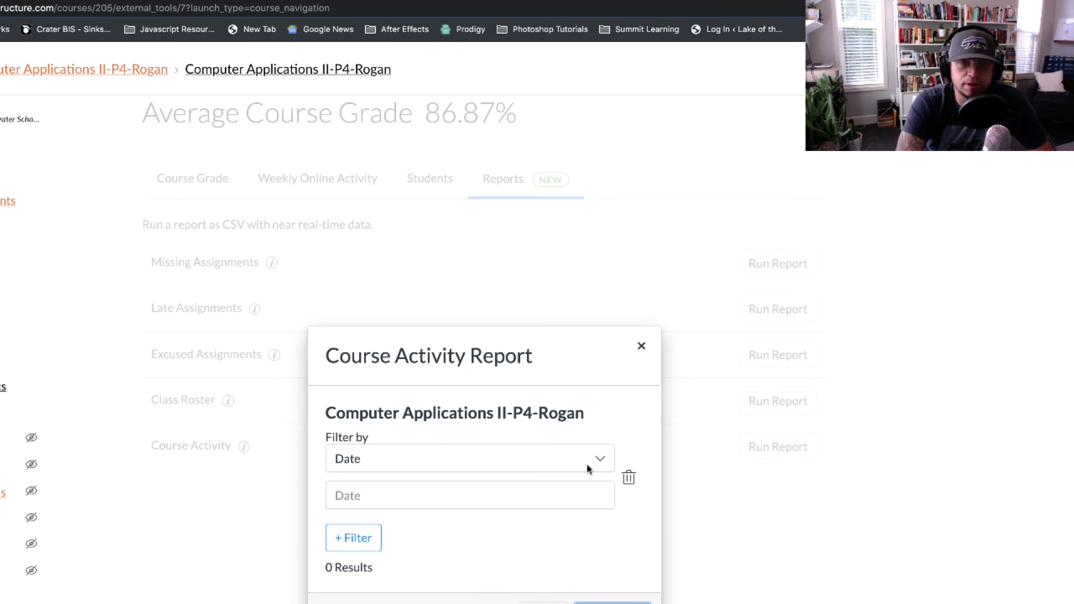
pyautogui.click(628, 477)
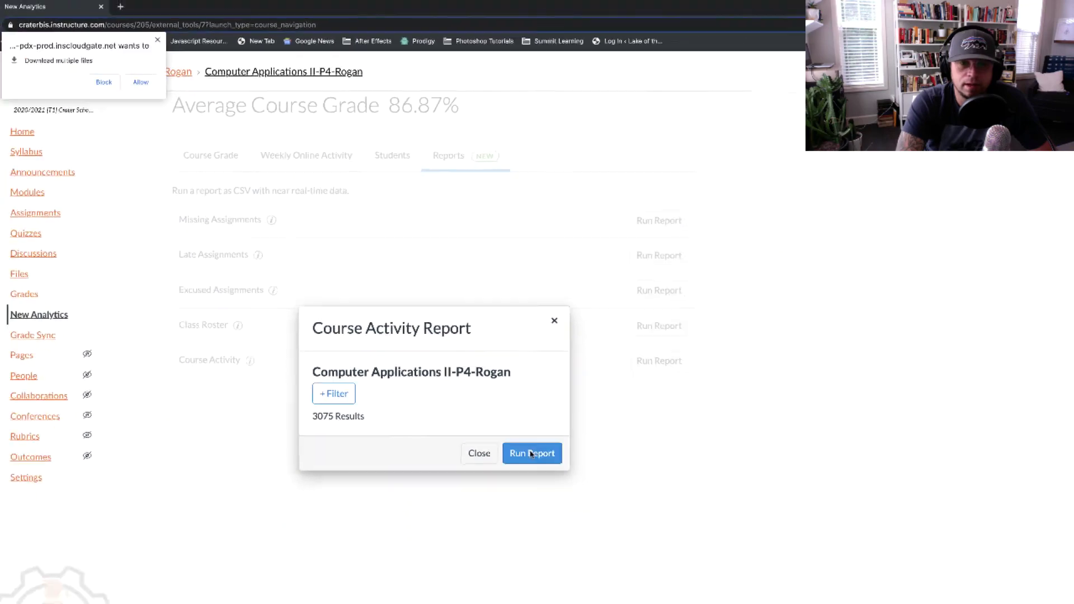
# Step: Run the unfiltered Course Activity report, allowing multiple file downloads, and open the downloaded CSV file in Numbers
pyautogui.click(610, 566)
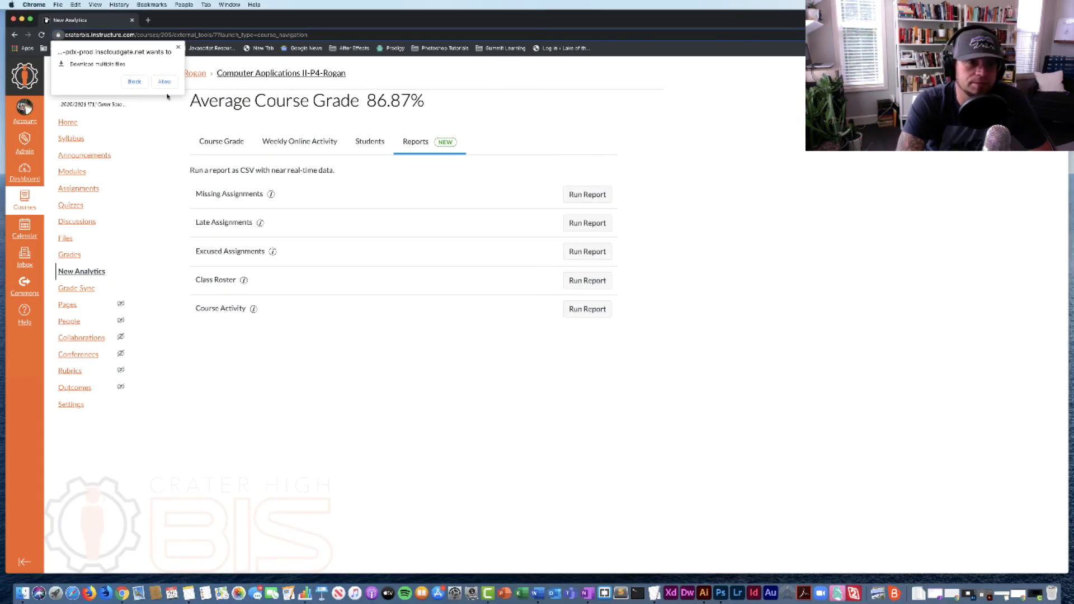
pyautogui.click(164, 83)
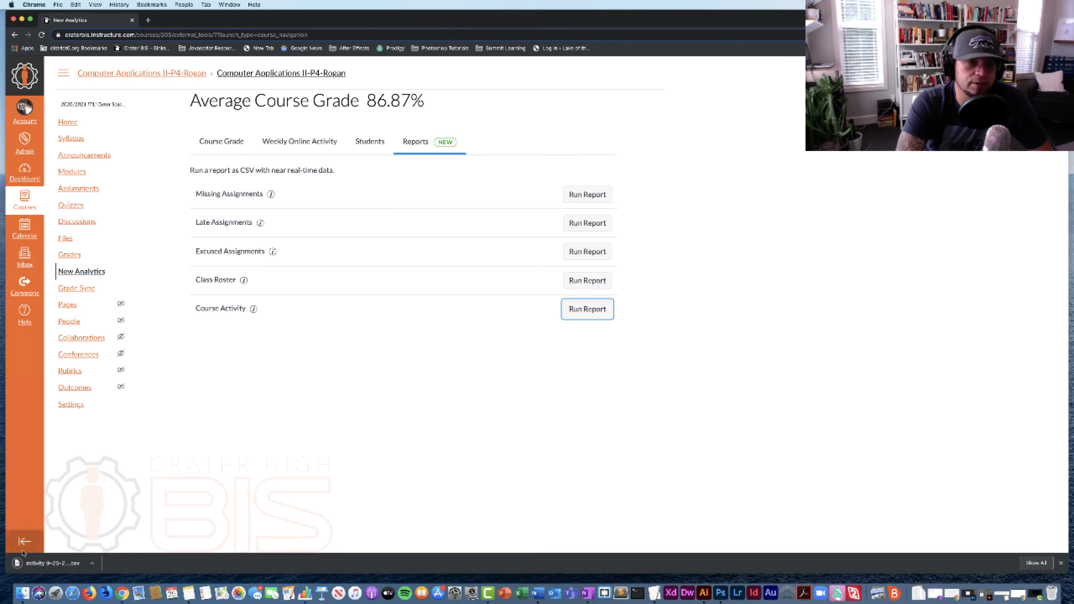
pyautogui.click(16, 565)
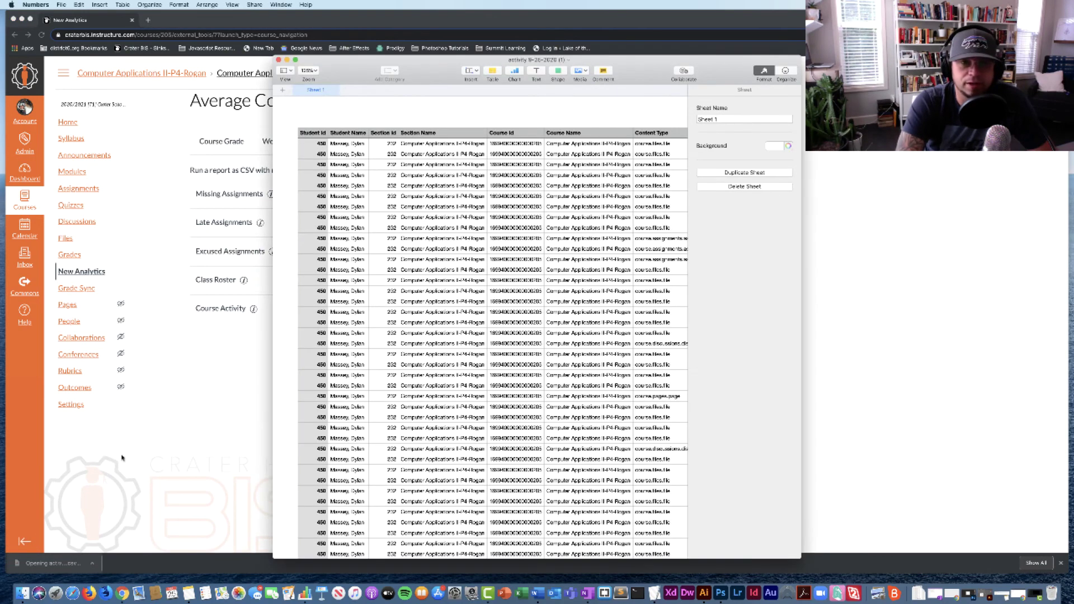
# Step: Enlarge the spreadsheet window and examine the activity report's student, section, course, content type and content name columns across its rows
pyautogui.moveTo(647, 70); pyautogui.dragTo(591, 32)
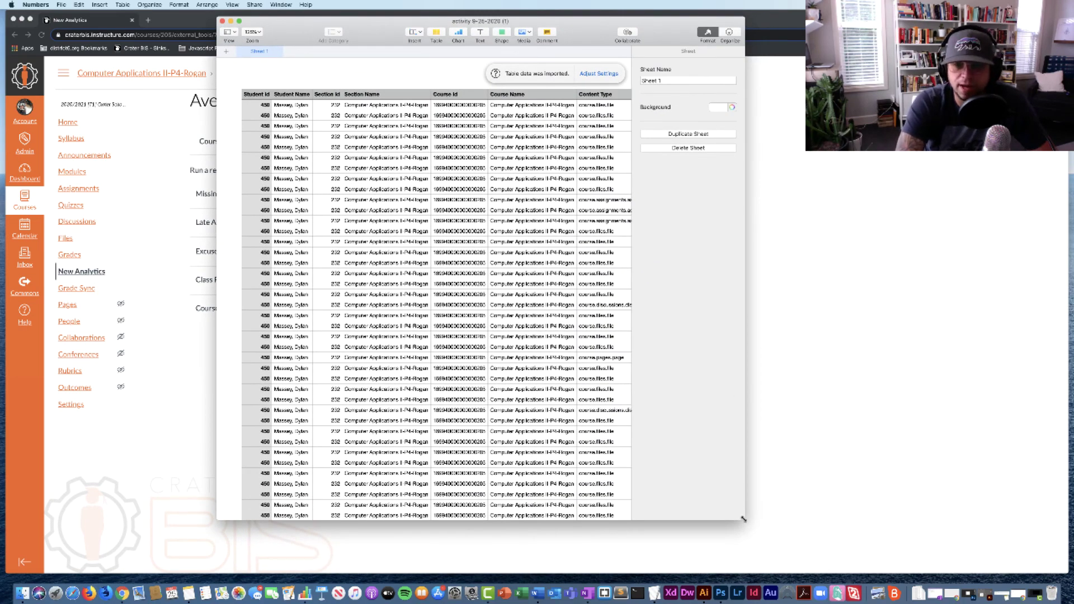
pyautogui.moveTo(744, 519); pyautogui.dragTo(827, 548)
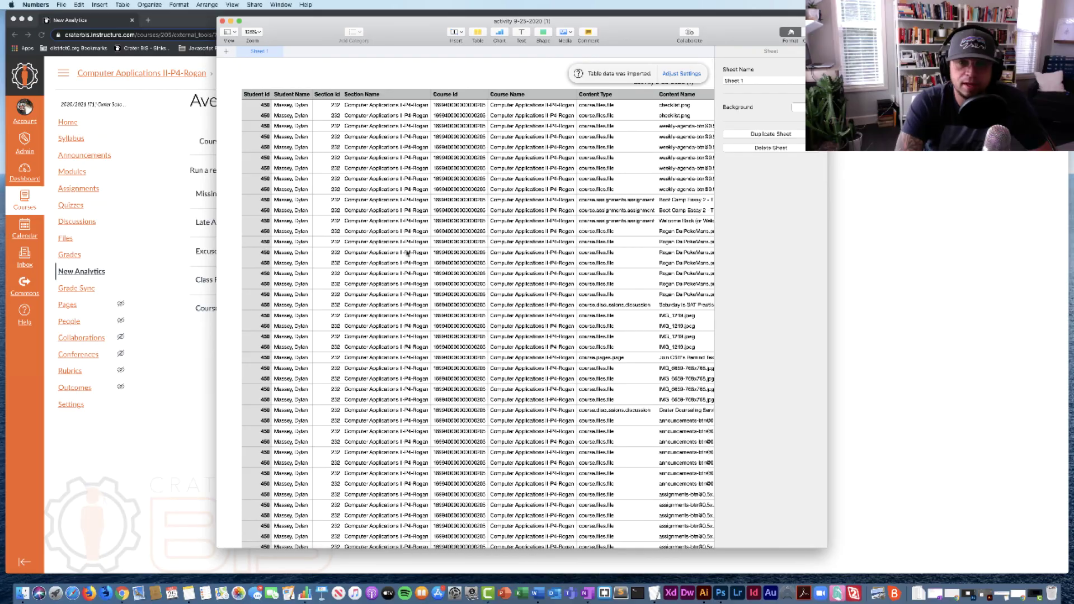
pyautogui.hscroll(2, 396, 202)
pyautogui.hscroll(3, 397, 202)
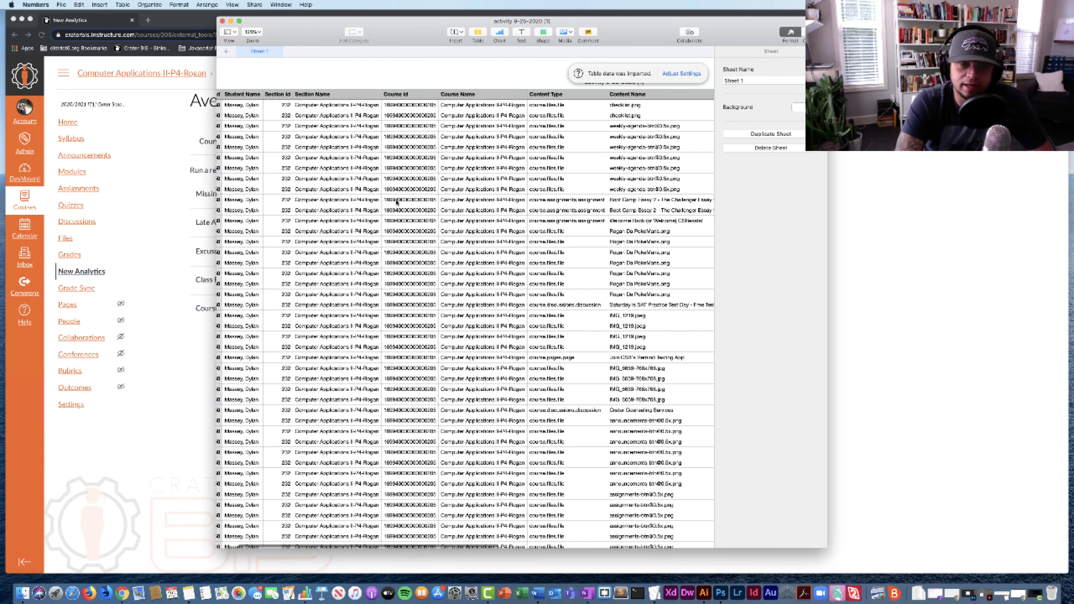
pyautogui.scroll(-15, 397, 205)
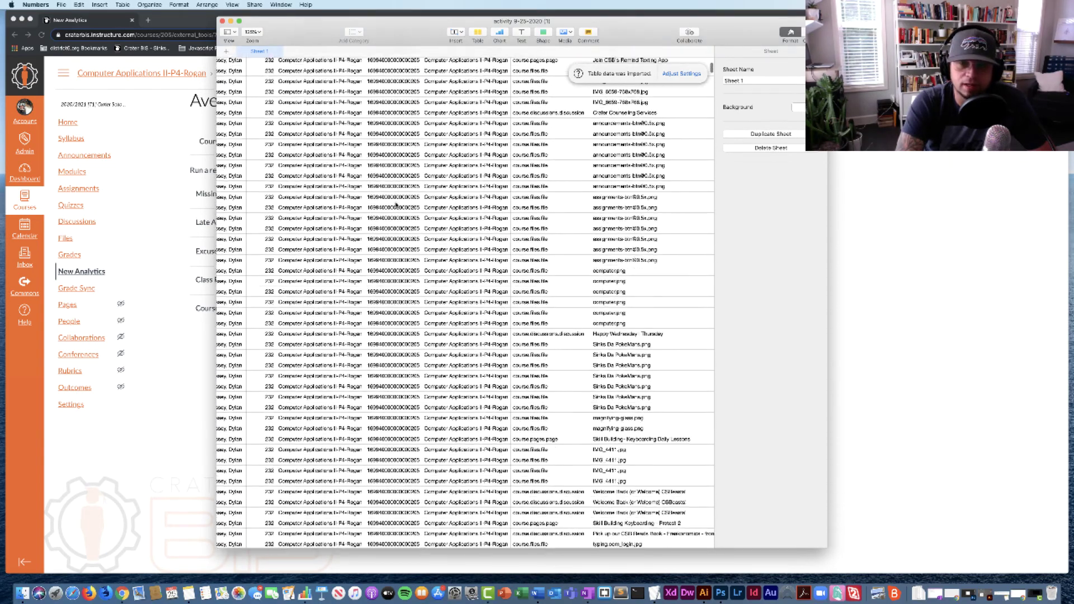
pyautogui.scroll(-15, 397, 205)
pyautogui.hscroll(-2, 396, 204)
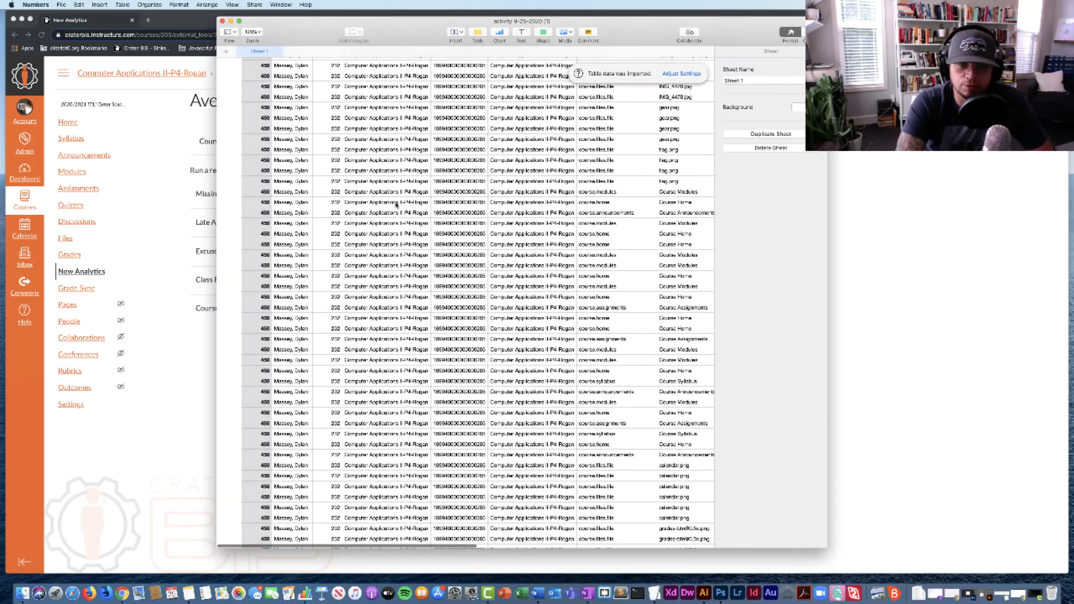
pyautogui.scroll(-3, 396, 204)
pyautogui.scroll(5, 397, 206)
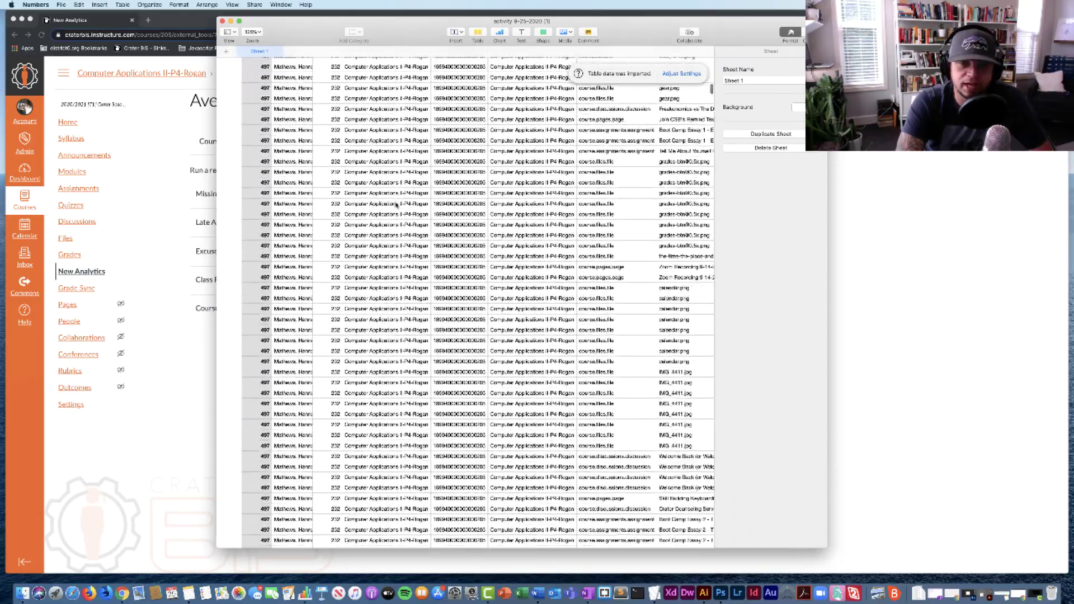
pyautogui.scroll(10, 396, 205)
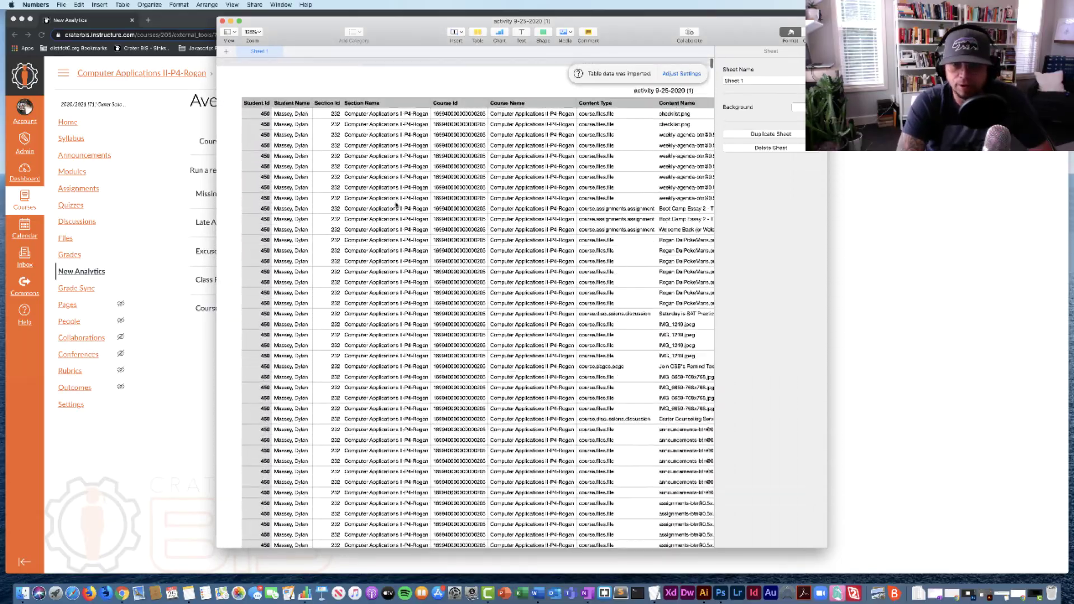
pyautogui.moveTo(416, 30); pyautogui.dragTo(398, 38)
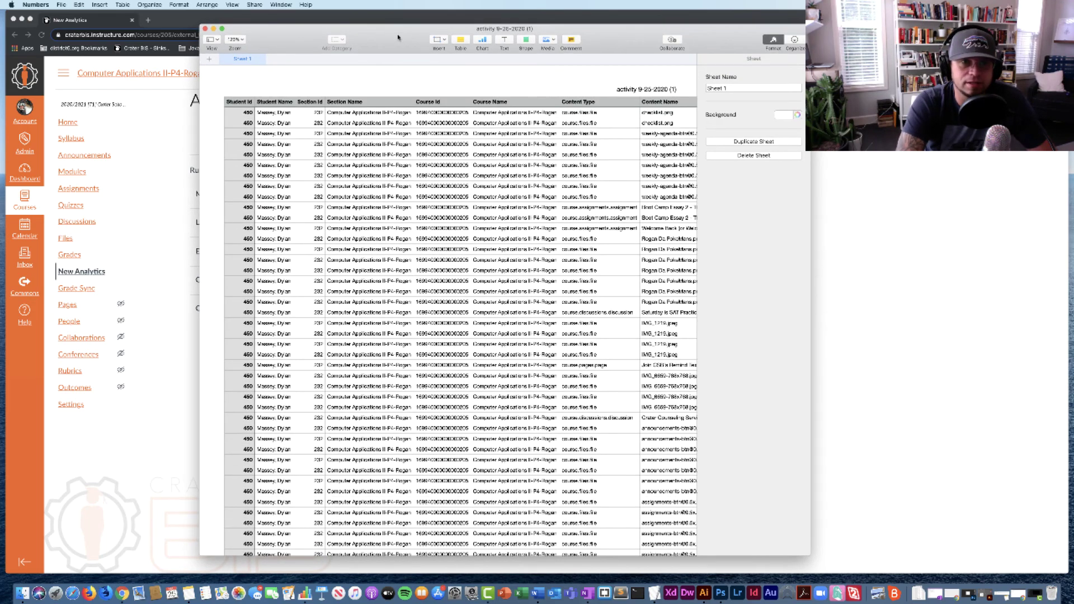
# Step: Close the activity spreadsheet and return to the course grade table in Canvas New Analytics
pyautogui.click(206, 28)
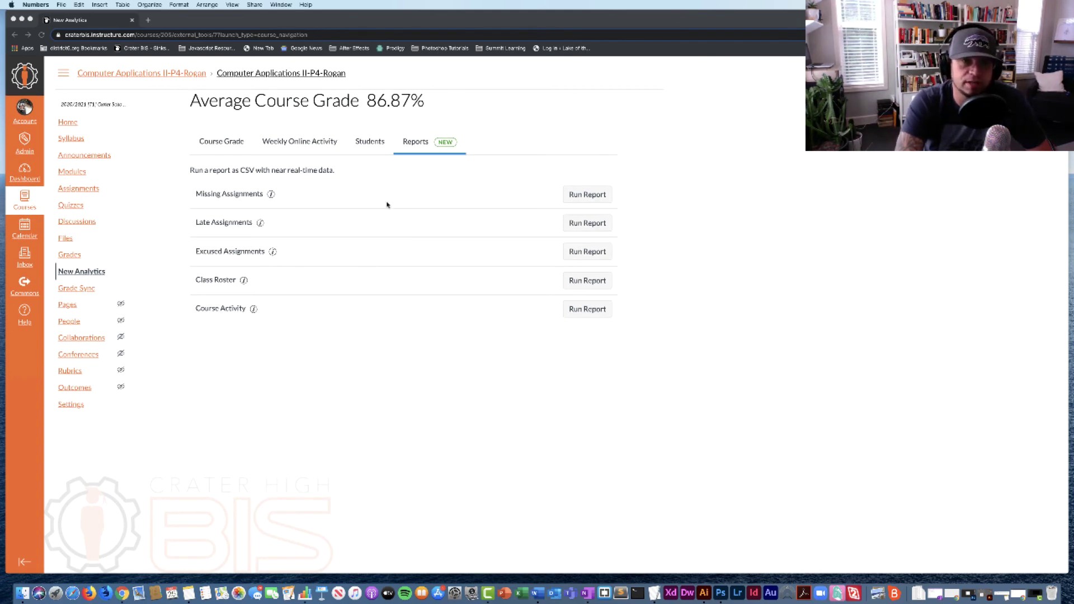
pyautogui.click(223, 142)
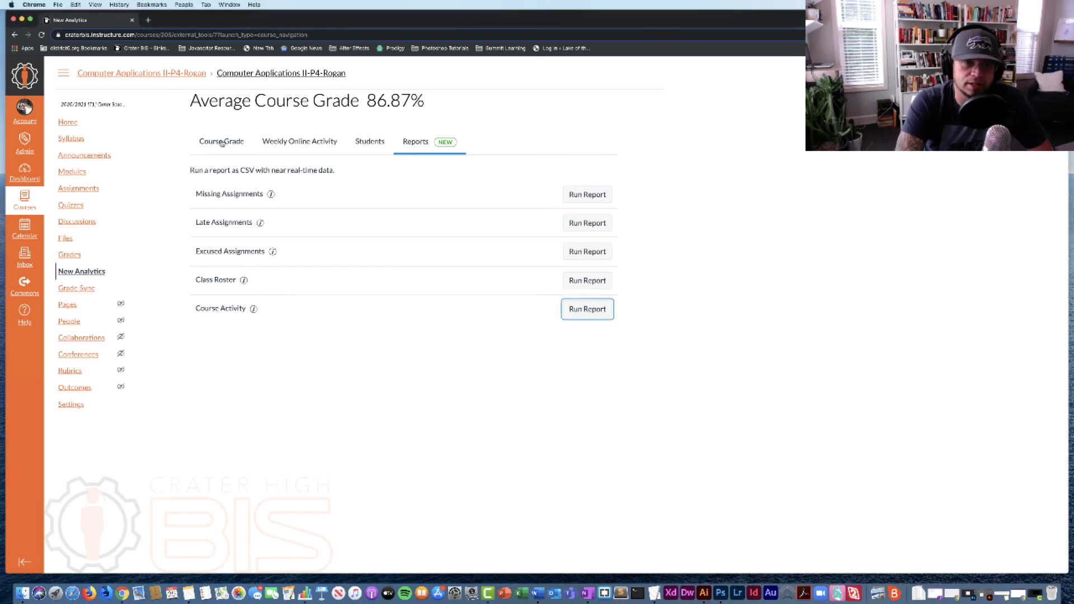
pyautogui.click(223, 142)
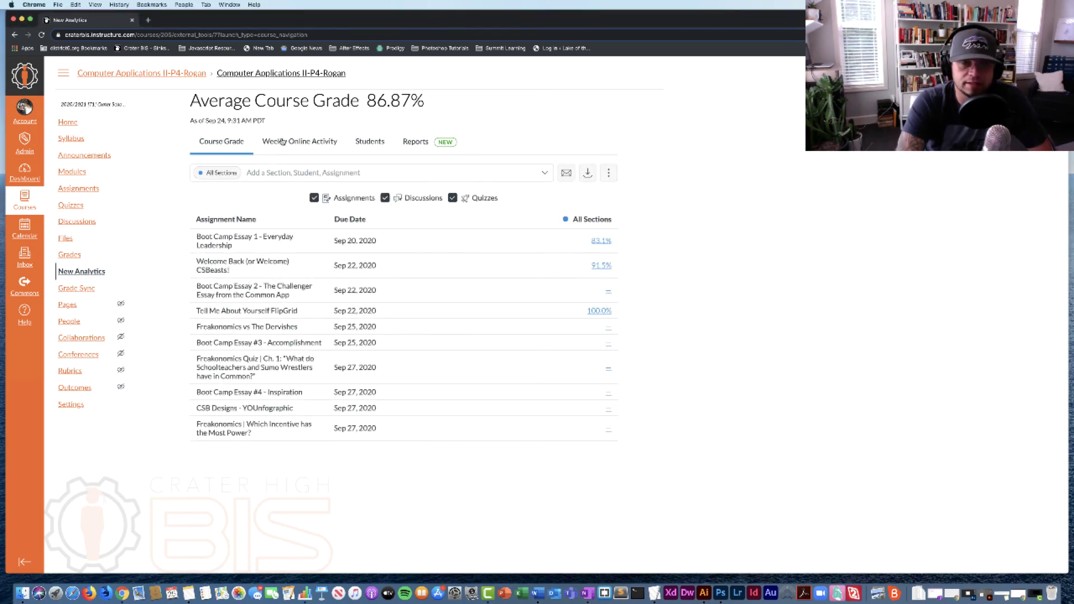